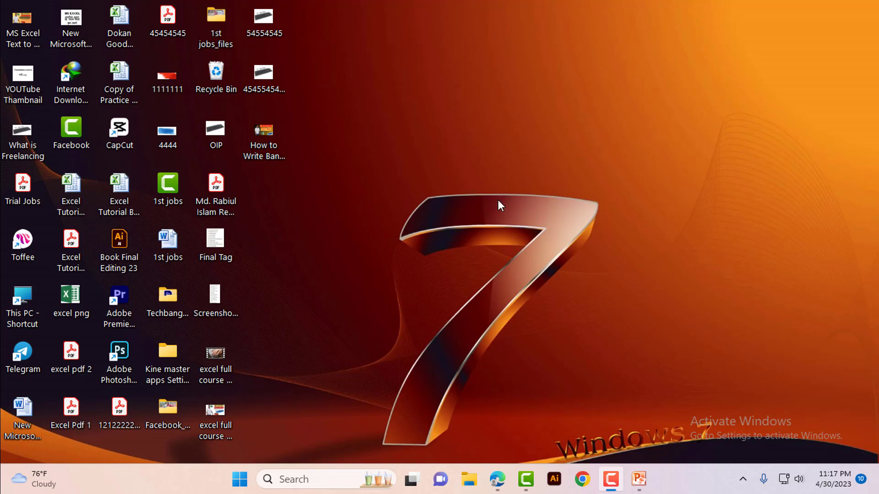
# Open the Excel Tutorial Bangla (Autosaved) workbook from the desktop and dismiss the Office activation dialog.
pyautogui.click(113, 195)
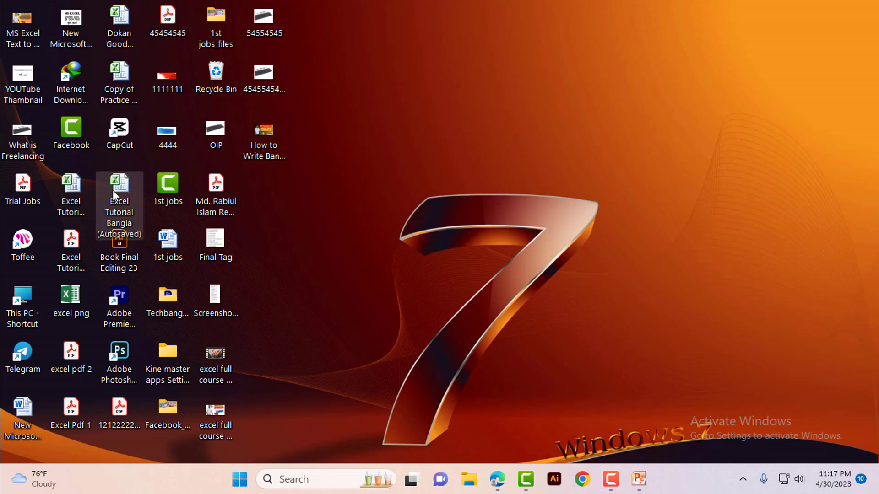
pyautogui.doubleClick(112, 190)
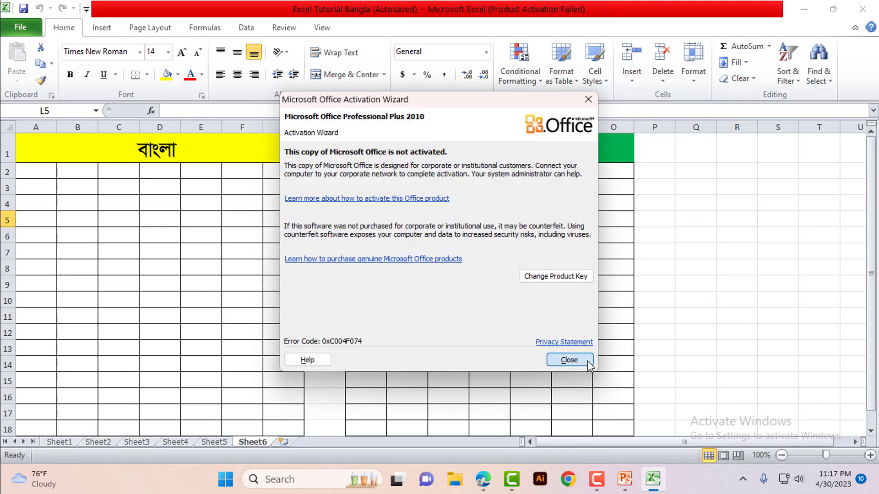
pyautogui.click(584, 361)
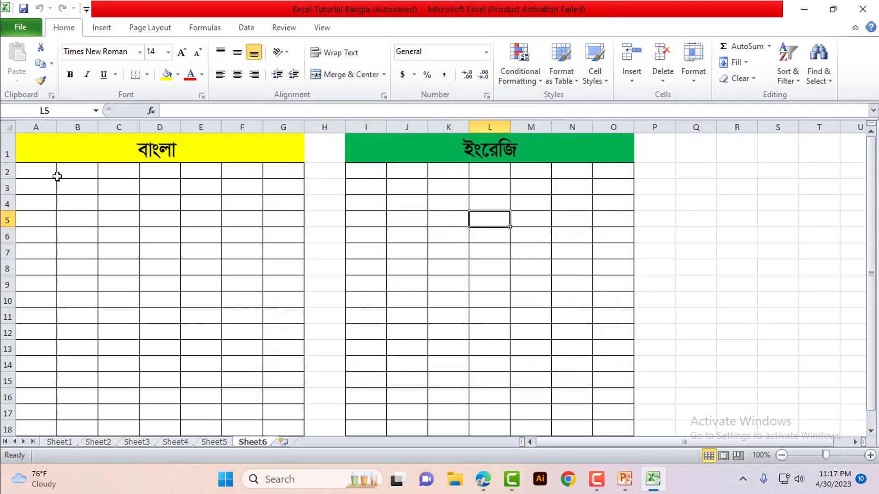
# Set the font of range A2:G18 below the বাংলা heading to SutonnyMJ.
pyautogui.click(31, 173)
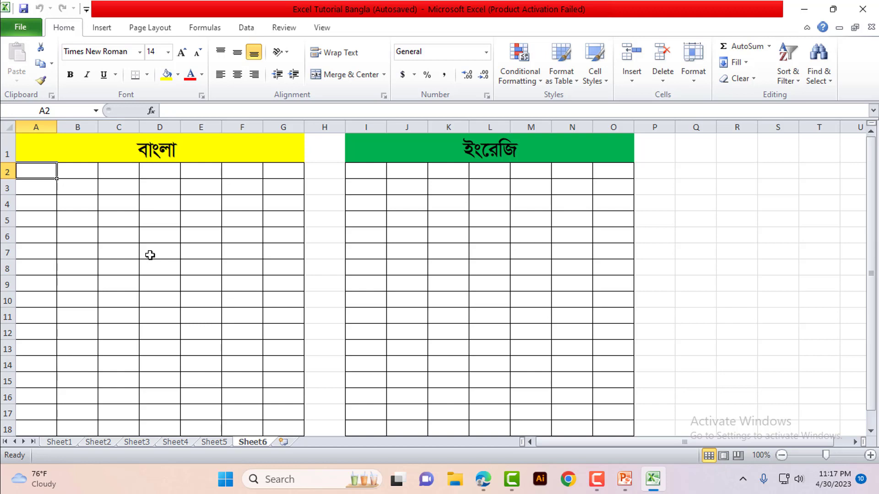
pyautogui.moveTo(46, 171); pyautogui.dragTo(293, 396)
pyautogui.click(292, 397)
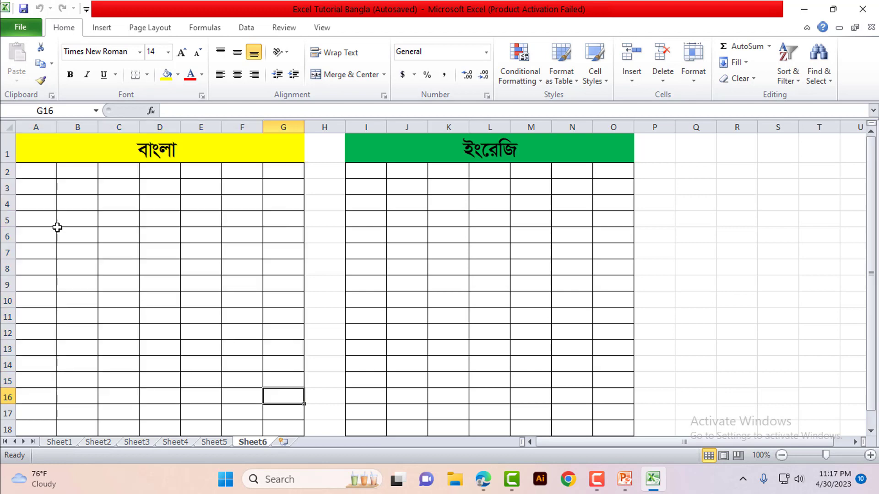
pyautogui.click(34, 174)
pyautogui.moveTo(45, 170); pyautogui.dragTo(281, 386)
pyautogui.scroll(1, 184, 298)
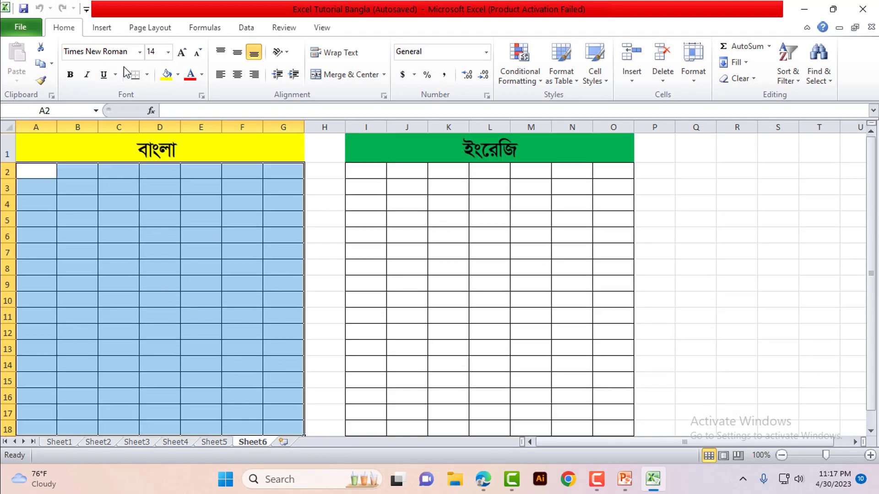
pyautogui.click(140, 55)
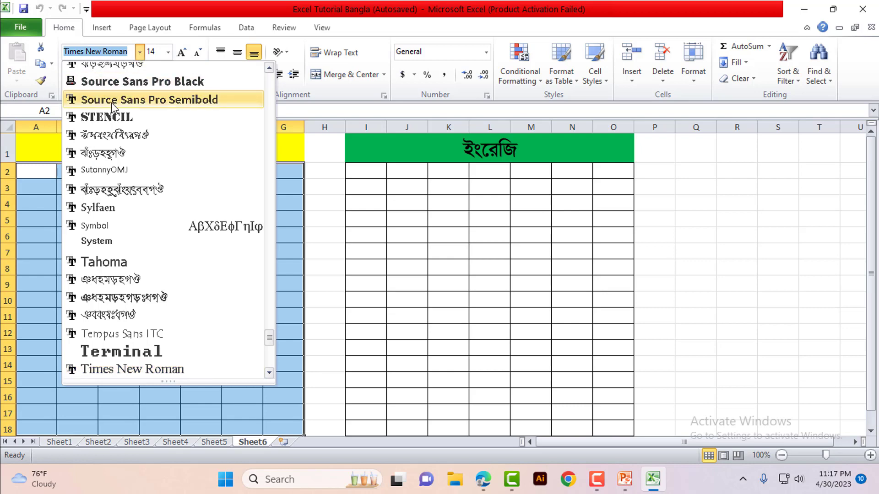
pyautogui.click(100, 155)
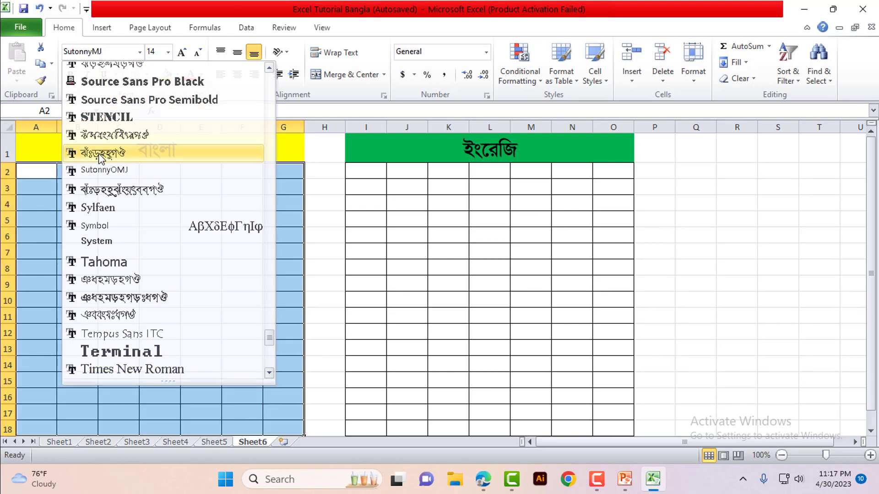
pyautogui.scroll(-3, 220, 295)
pyautogui.scroll(3, 247, 316)
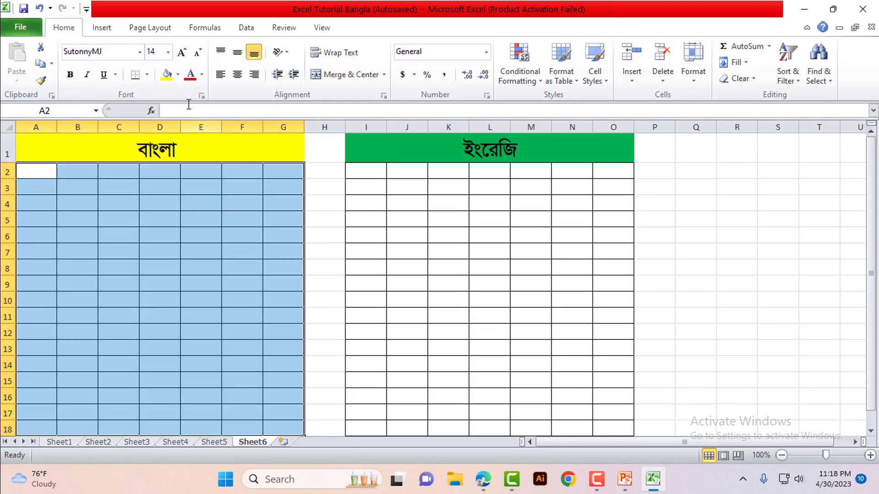
# Fill range A2:G18 below the বাংলা heading with a grey theme colour.
pyautogui.click(177, 74)
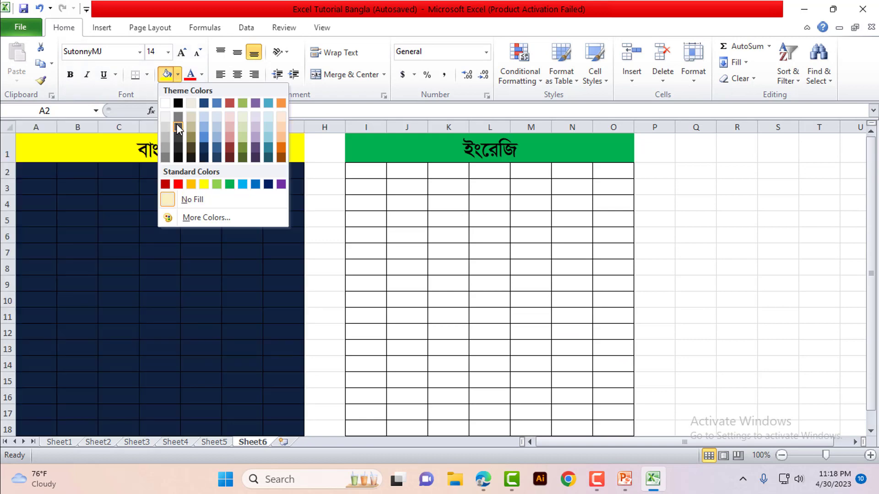
pyautogui.click(217, 125)
pyautogui.scroll(-3, 247, 276)
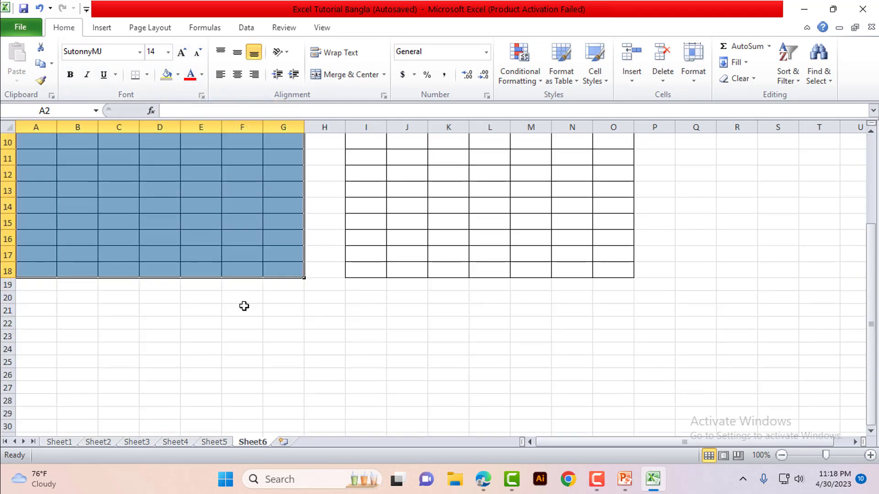
pyautogui.scroll(2, 243, 303)
pyautogui.scroll(1, 243, 310)
pyautogui.click(229, 232)
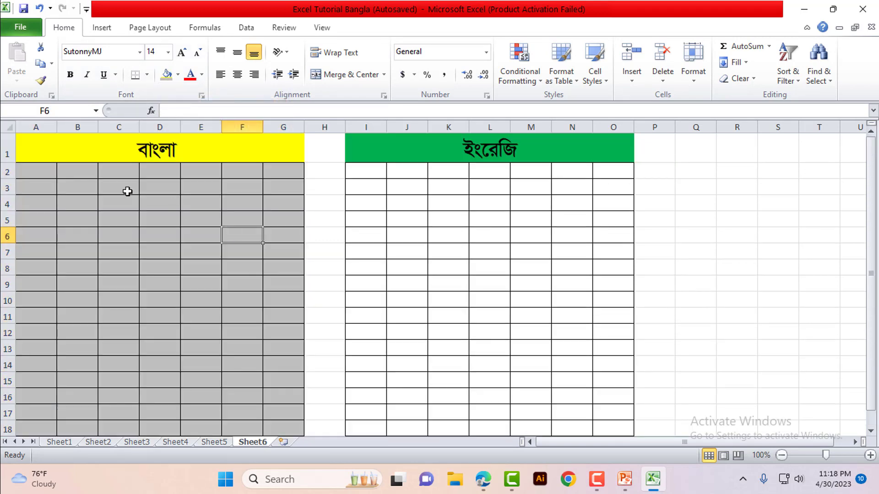
pyautogui.moveTo(37, 170); pyautogui.dragTo(282, 352)
pyautogui.click(282, 351)
pyautogui.scroll(2, 197, 325)
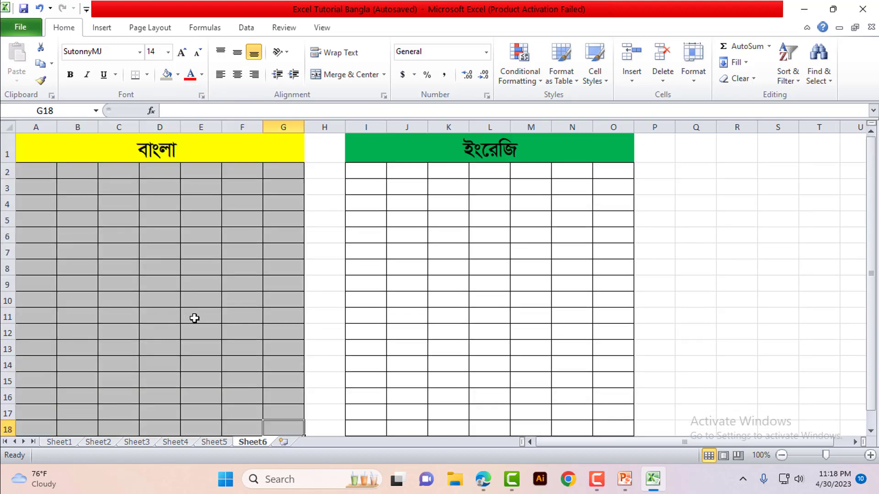
pyautogui.click(50, 174)
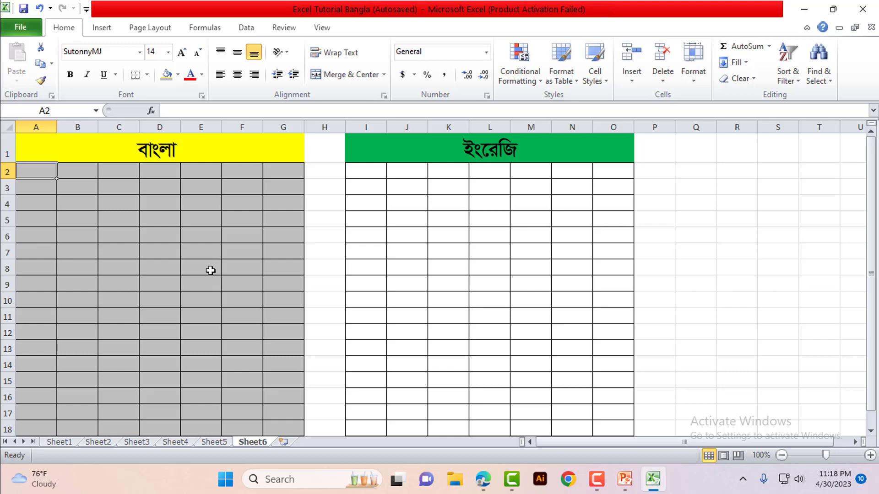
pyautogui.click(72, 201)
pyautogui.click(43, 183)
# Enter the Bangla column headers ক্রমিক নং, নাম, ঠিকানা and ফোন নাম্বার in cells A2 to D2.
pyautogui.click(50, 175)
pyautogui.write('µwgK bs')
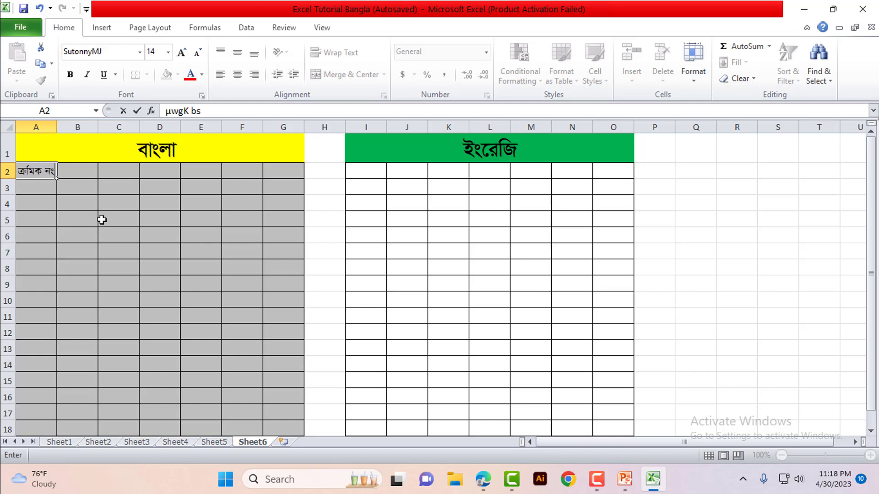
pyautogui.press('Tab')
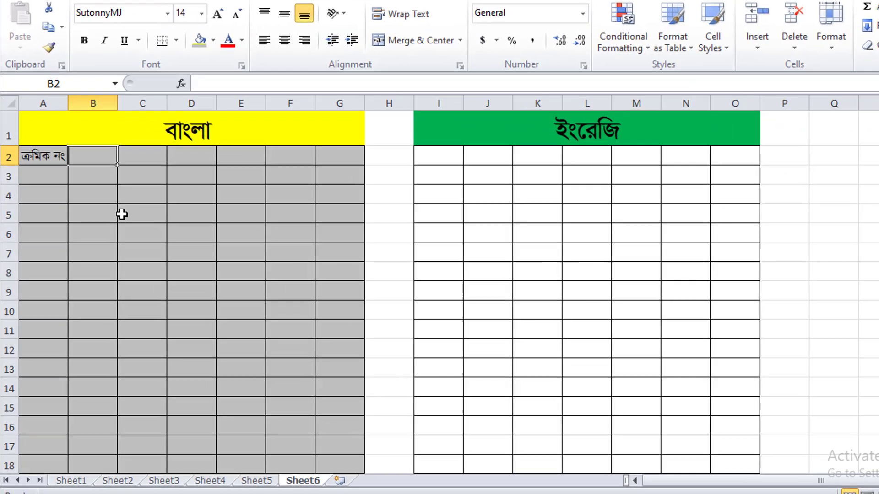
pyautogui.write('bvg')
pyautogui.press('Tab')
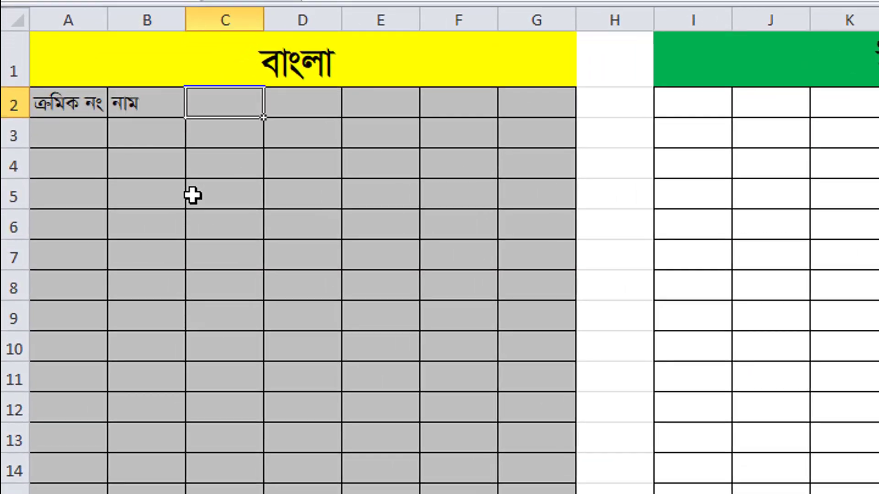
pyautogui.write('wVKvbv')
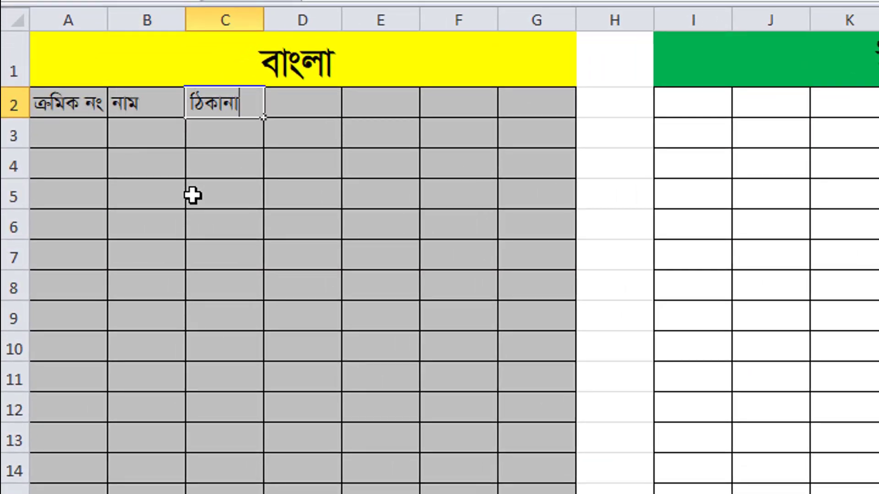
pyautogui.press('Tab')
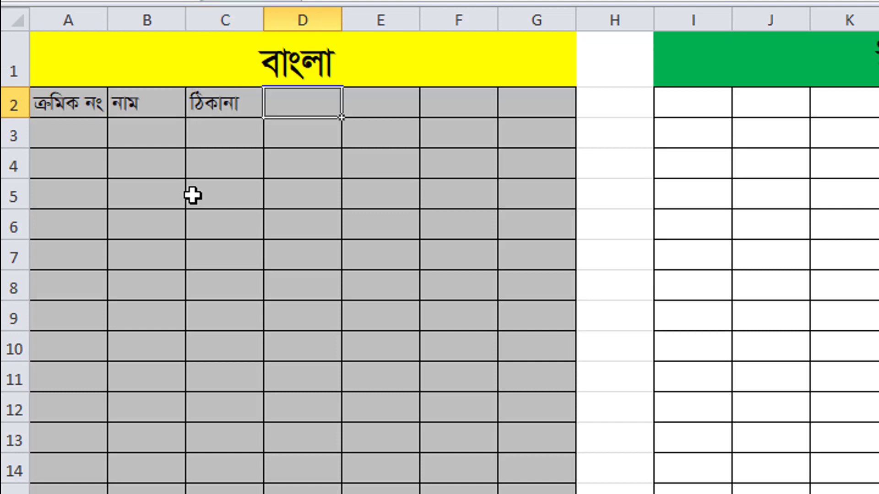
pyautogui.write('‡dvb b')
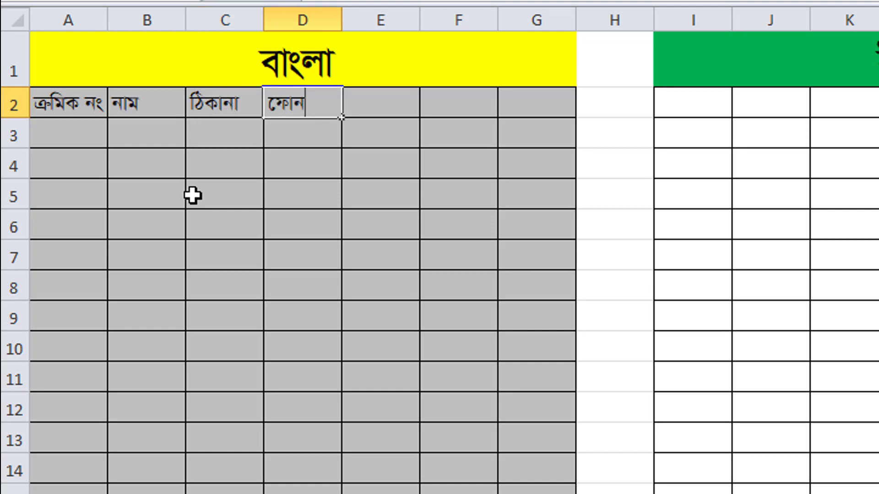
pyautogui.write('v¤^vi')
pyautogui.press('Tab')
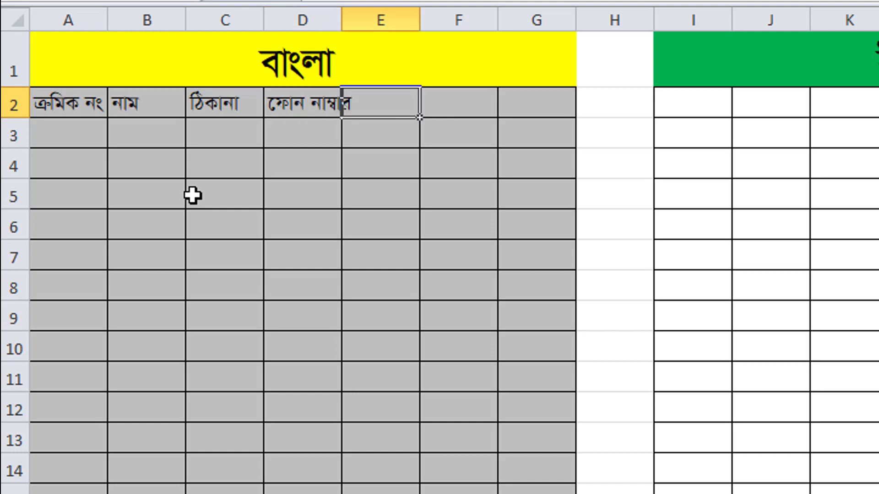
# Widen column D so the ফোন নাম্বার header fits inside its cell.
pyautogui.press('Tab')
pyautogui.hotkey('shift', 'Tab')
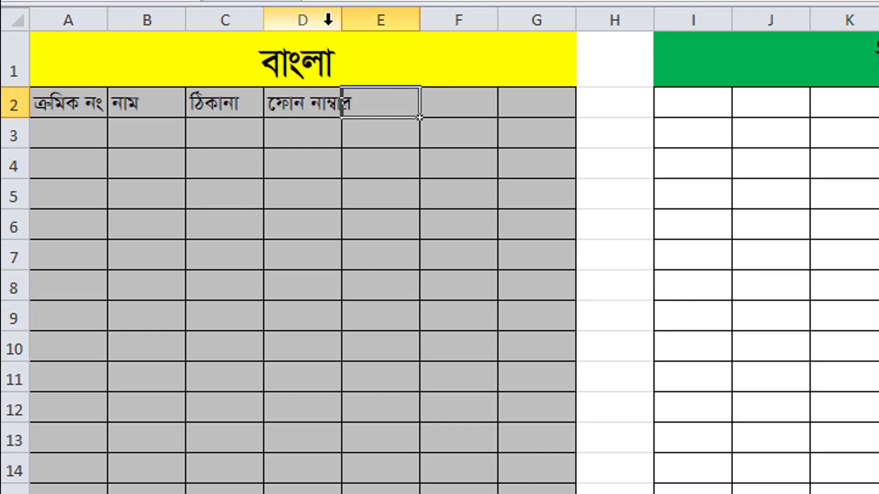
pyautogui.moveTo(342, 20); pyautogui.dragTo(365, 21)
pyautogui.click(319, 108)
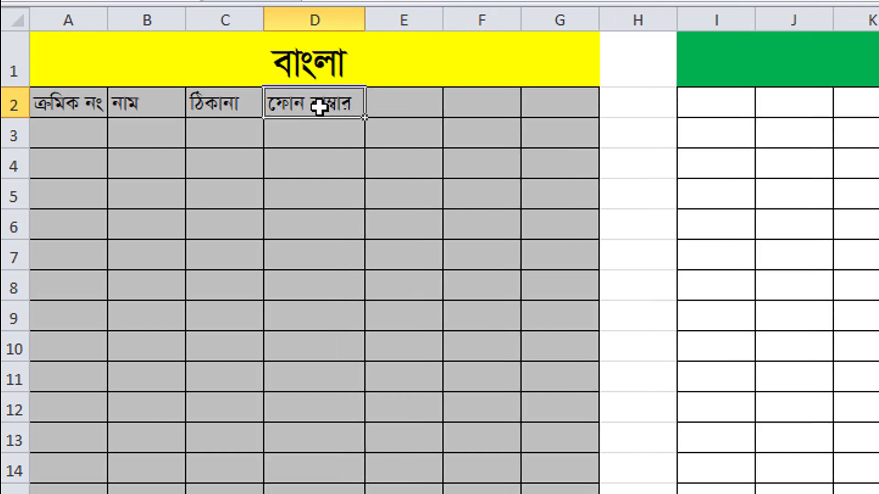
pyautogui.click(333, 129)
pyautogui.click(313, 94)
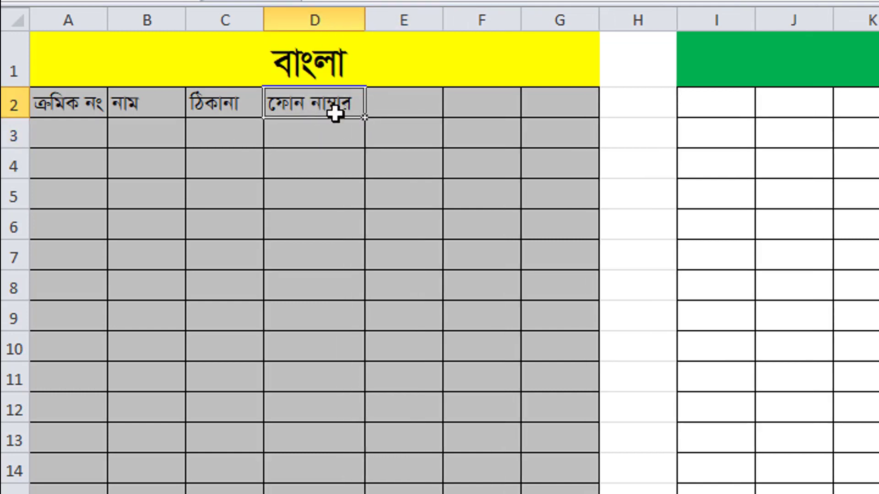
pyautogui.click(381, 108)
pyautogui.click(351, 108)
pyautogui.click(393, 110)
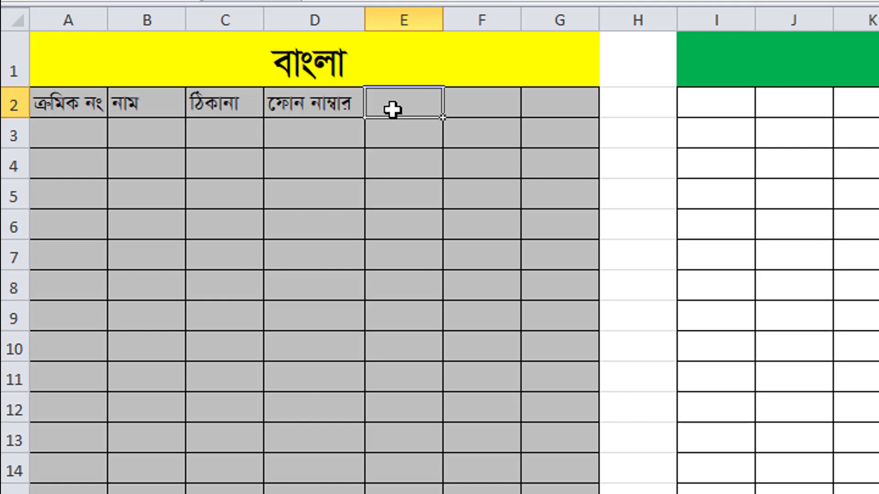
pyautogui.press('Right')
pyautogui.press('Left')
pyautogui.press('Left')
pyautogui.press('Right')
pyautogui.press('Right')
pyautogui.press('Right')
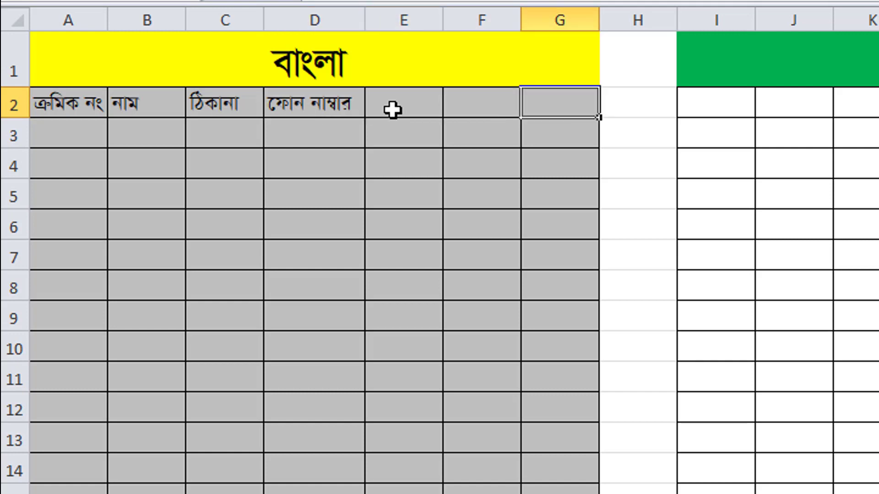
pyautogui.press('Left')
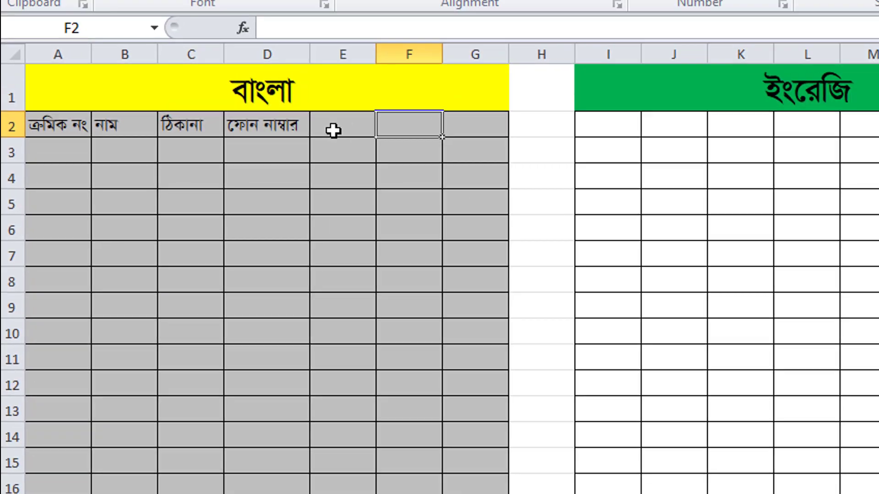
pyautogui.press('Right')
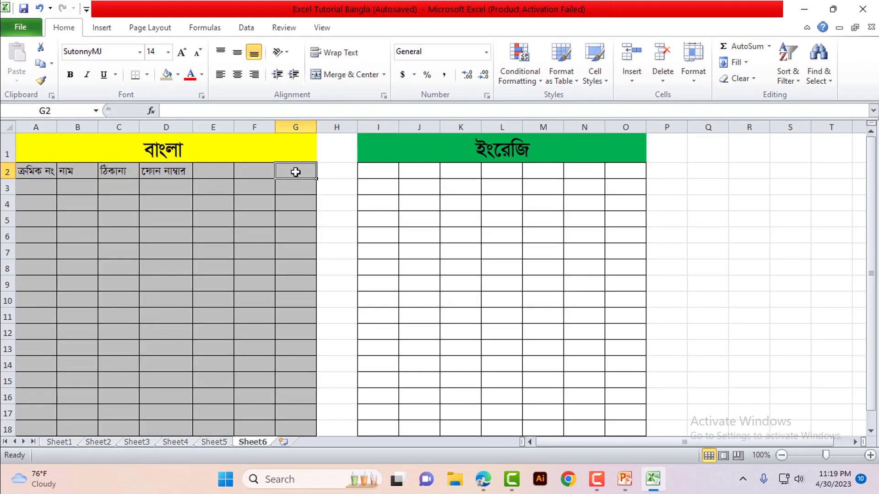
pyautogui.click(291, 136)
pyautogui.click(294, 128)
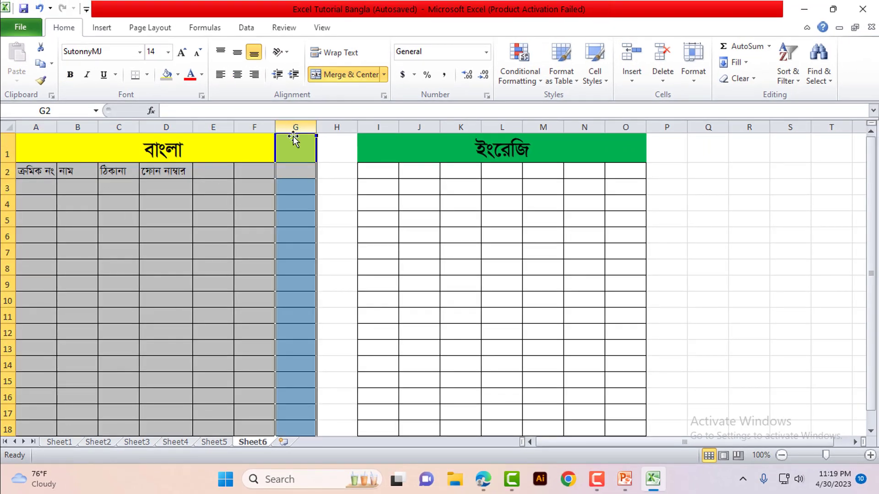
pyautogui.click(293, 172)
pyautogui.moveTo(33, 173); pyautogui.dragTo(281, 379)
pyautogui.scroll(1, 245, 319)
pyautogui.scroll(-3, 84, 338)
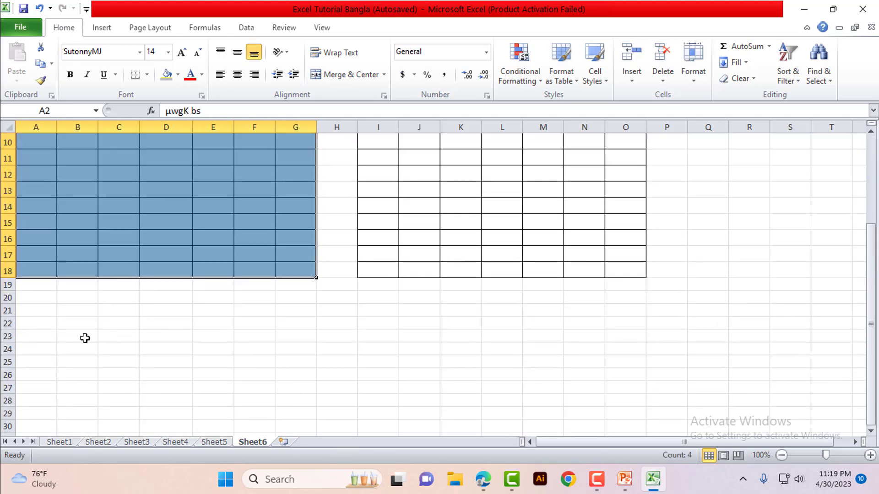
pyautogui.scroll(3, 130, 289)
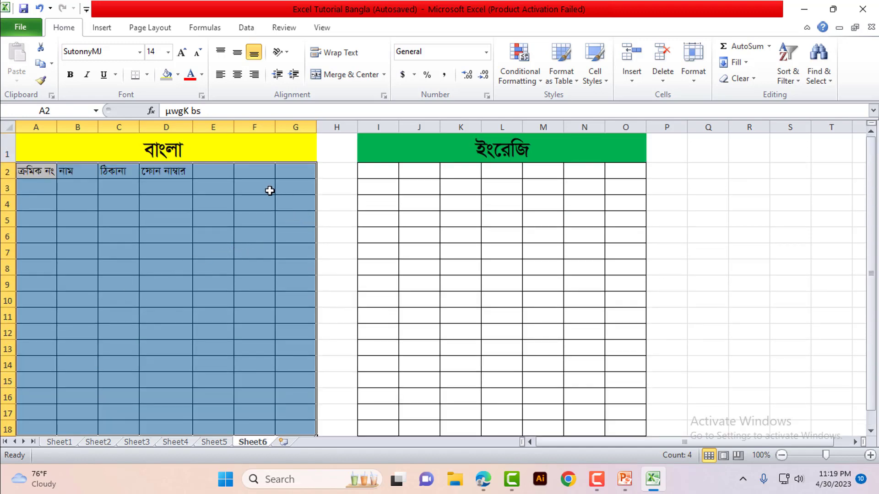
pyautogui.click(295, 219)
pyautogui.click(263, 218)
pyautogui.click(287, 216)
pyautogui.click(261, 204)
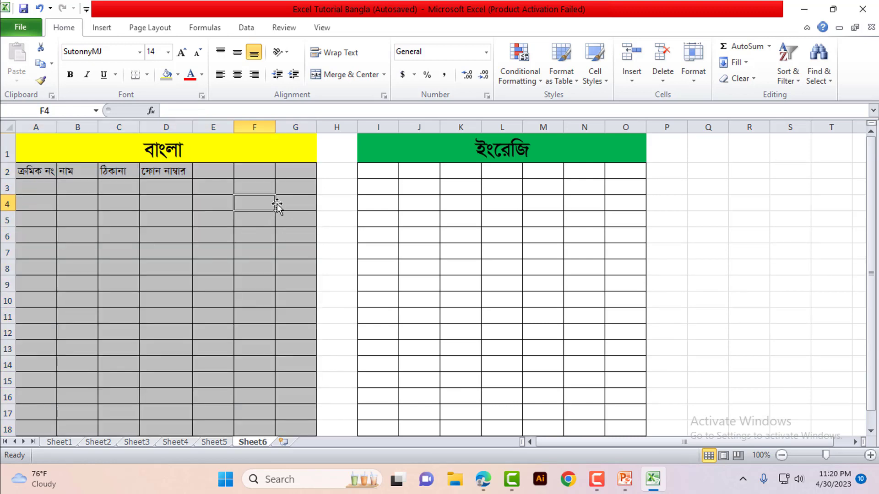
pyautogui.click(290, 202)
pyautogui.click(289, 189)
pyautogui.click(264, 172)
# Move the active cell from G2 in the বাংলা table to I2 in the ইংরেজি table.
pyautogui.click(297, 170)
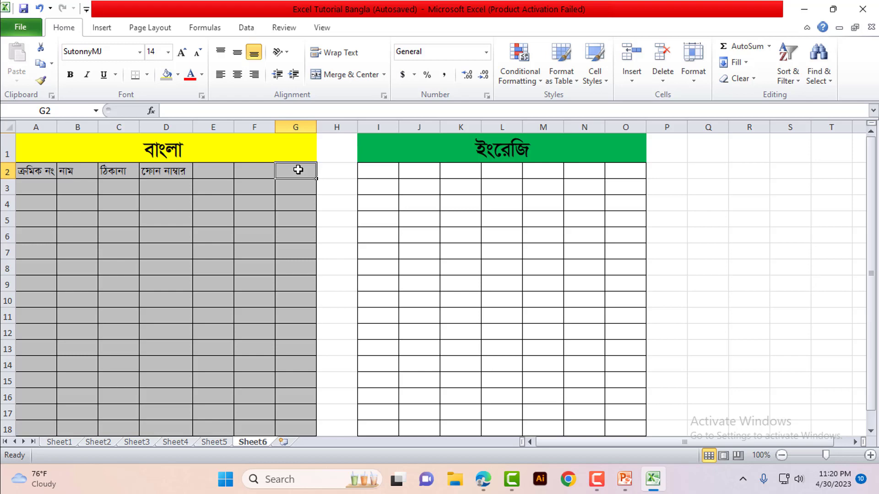
pyautogui.press('Right')
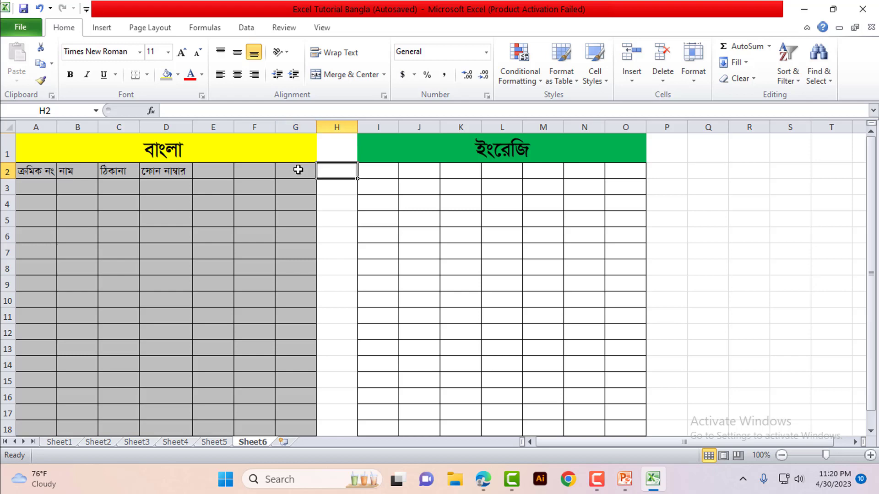
pyautogui.press('Right')
pyautogui.press('Left')
pyautogui.press('Right')
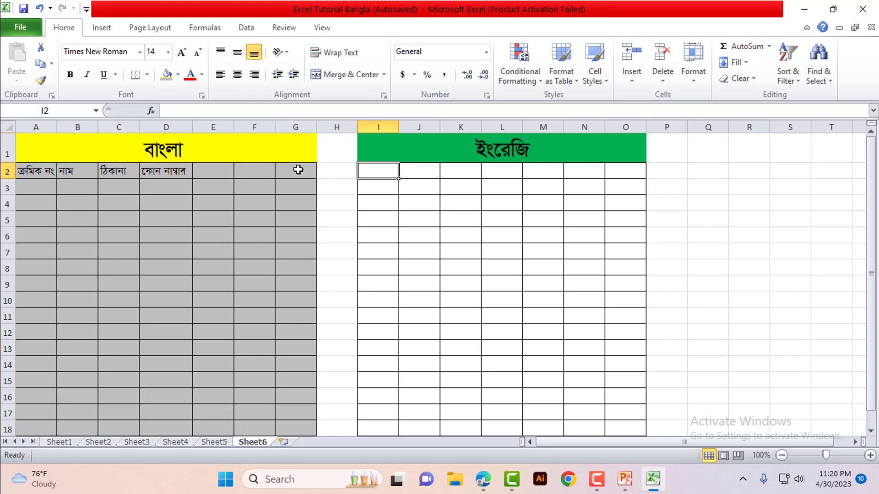
pyautogui.press('Right')
pyautogui.press('Right')
pyautogui.press('Right')
pyautogui.press('Right')
pyautogui.press('Right')
pyautogui.press('Right')
pyautogui.press('Left')
pyautogui.press('Left')
pyautogui.press('Left')
pyautogui.press('Left')
pyautogui.press('Left')
pyautogui.press('Left')
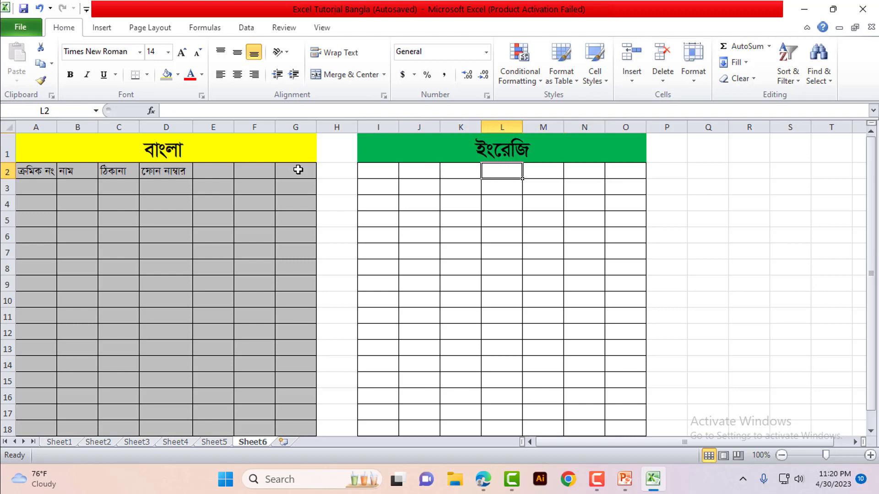
# Enter the trial text KvvZwiimw`vK`wZKvv in cell I2 of the ইংরেজি table.
pyautogui.write('Kv')
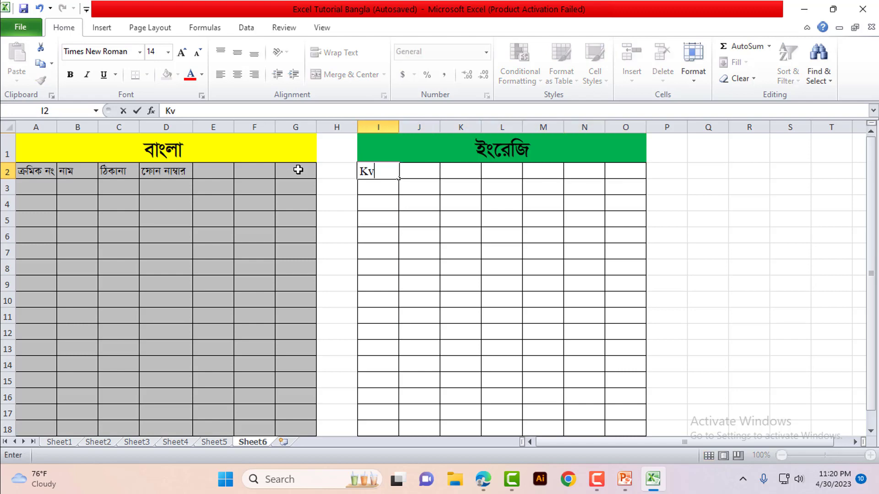
pyautogui.write('vZwiimw`vK`wZKvv')
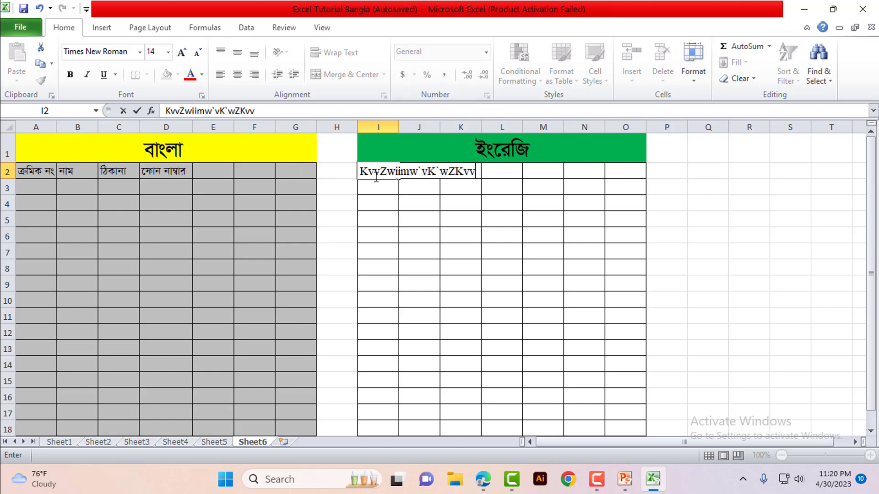
pyautogui.click(409, 206)
pyautogui.click(375, 172)
# Set the font of range I2:O18 in the ইংরেজি table to SutonnyMJ.
pyautogui.moveTo(415, 174); pyautogui.dragTo(622, 384)
pyautogui.scroll(1, 506, 294)
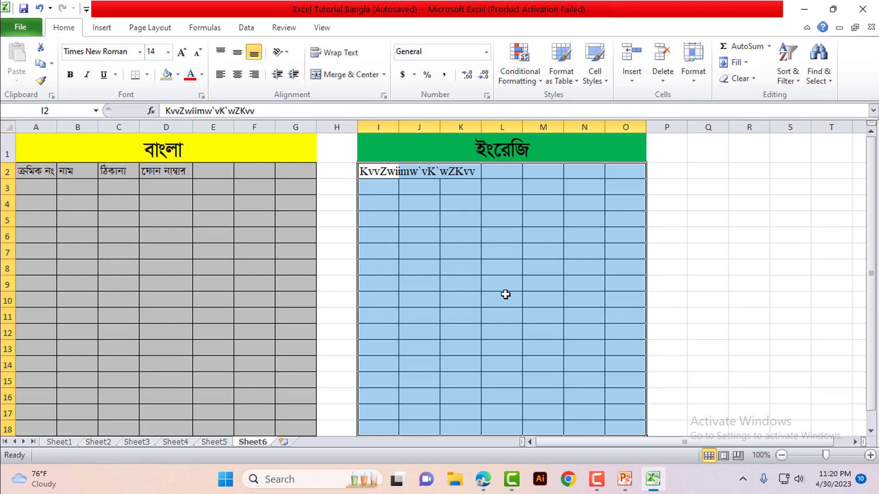
pyautogui.scroll(-2, 506, 294)
pyautogui.scroll(2, 527, 293)
pyautogui.click(427, 204)
pyautogui.moveTo(368, 169); pyautogui.dragTo(611, 384)
pyautogui.scroll(1, 506, 315)
pyautogui.click(140, 53)
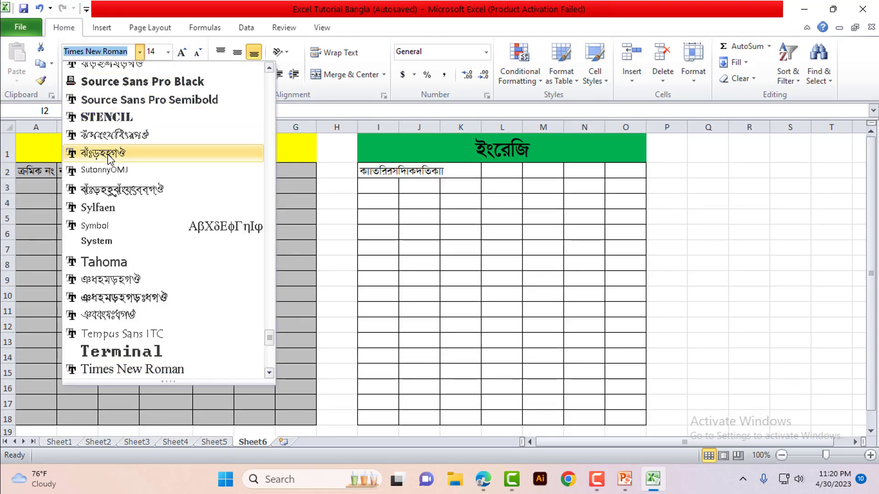
pyautogui.click(108, 158)
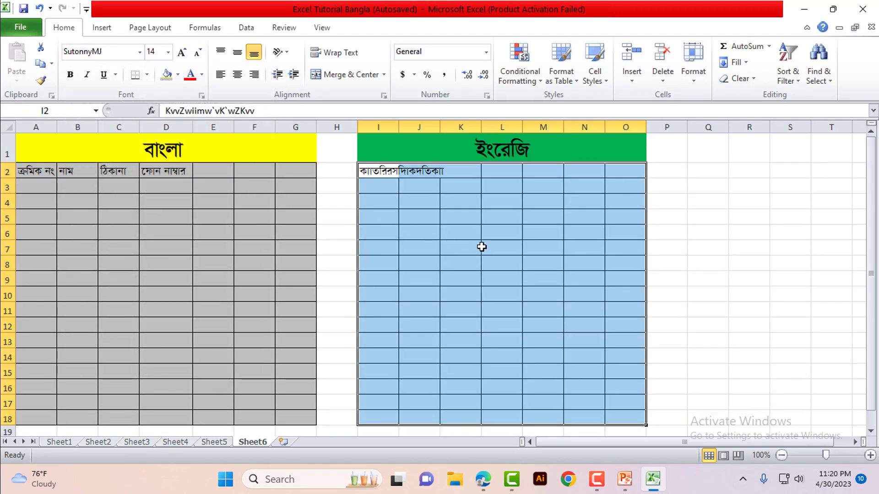
pyautogui.click(483, 248)
# Replace the trial text in I2 with ক্রমিক নং and enter নাম, ঠিকানা and ফোন নাম্বার in cells J2 to L2.
pyautogui.click(394, 173)
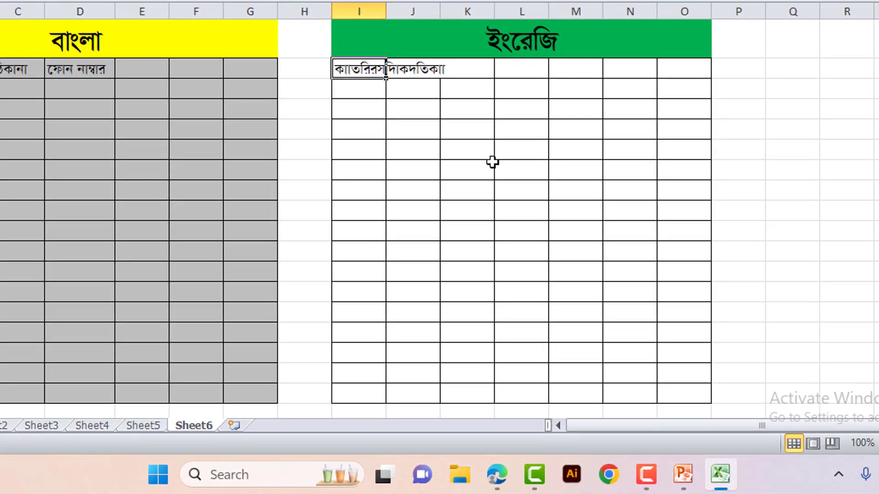
pyautogui.write('ক্রমি')
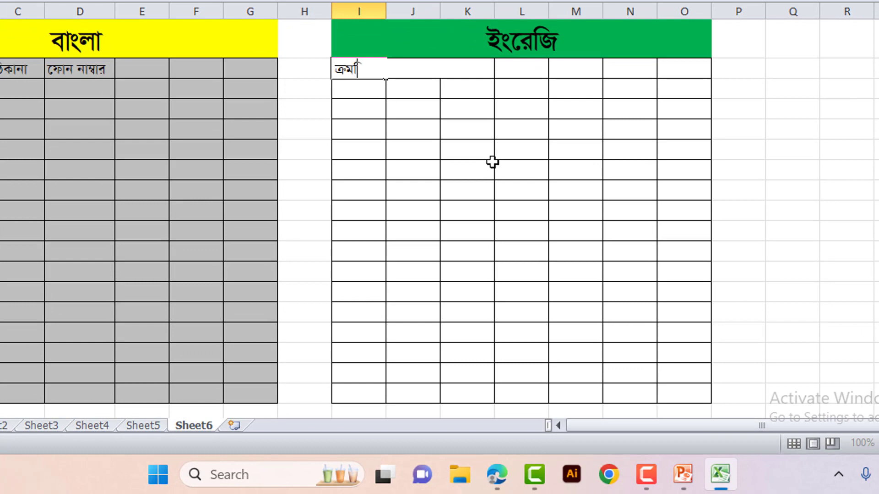
pyautogui.write('ক নং')
pyautogui.press('Tab')
pyautogui.write('নাম')
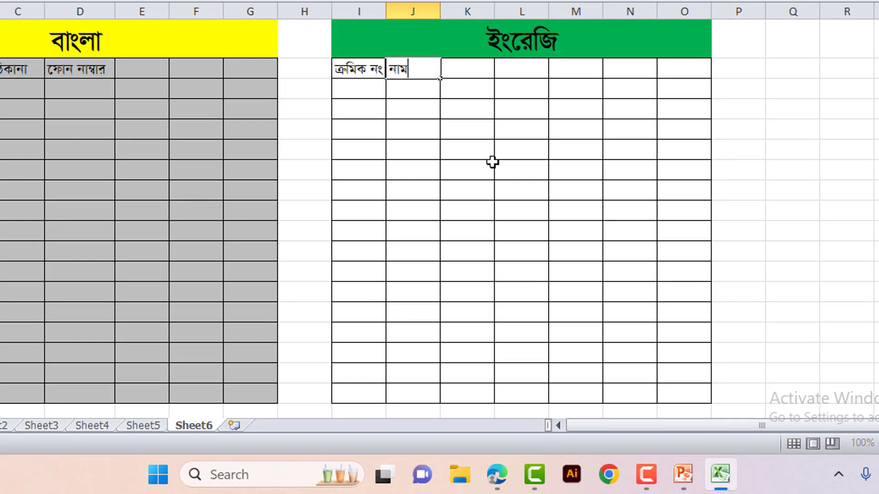
pyautogui.press('Tab')
pyautogui.write('ঠি')
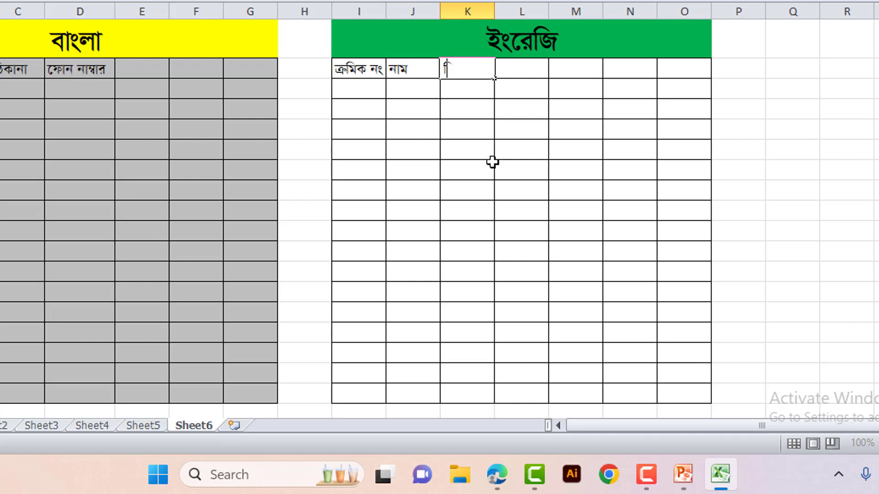
pyautogui.write('না')
pyautogui.press('Tab')
pyautogui.write('ফোন ন')
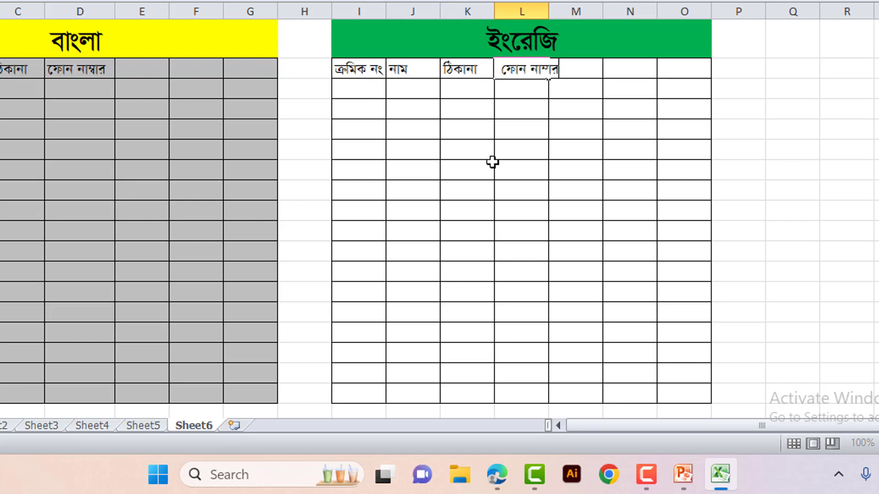
pyautogui.press('Tab')
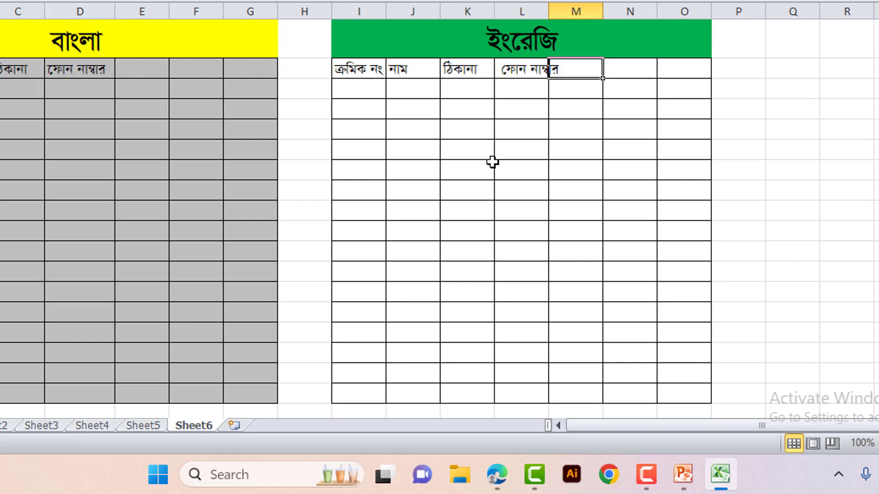
# Enter a fifth Bangla column header, স্লতুব্য, in M2 and widen column M.
pyautogui.write('স্ত')
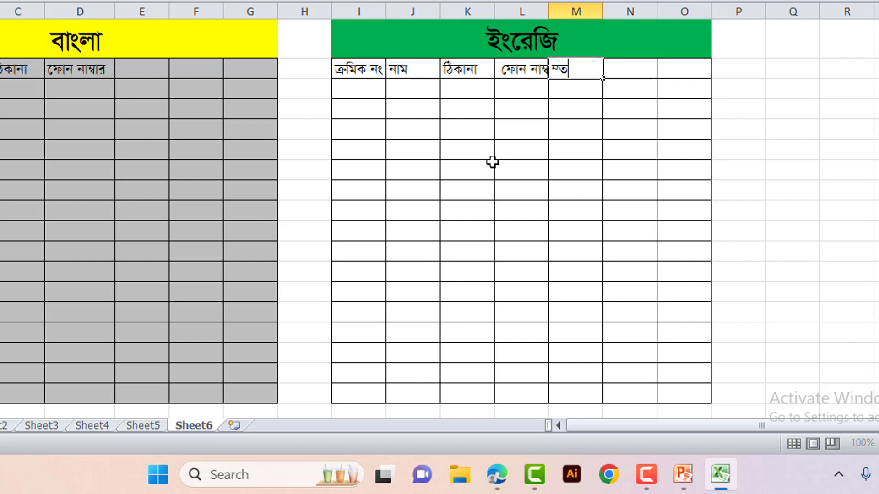
pyautogui.write('ব্য')
pyautogui.press('Tab')
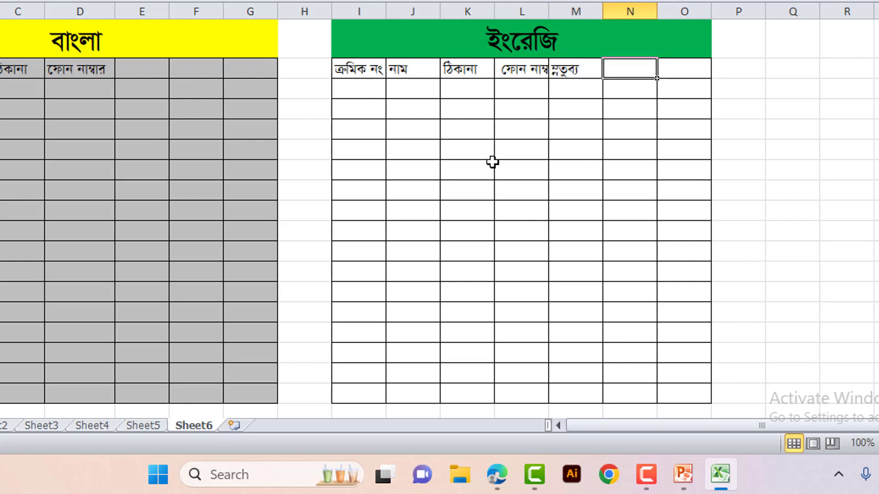
pyautogui.moveTo(367, 69); pyautogui.dragTo(674, 72)
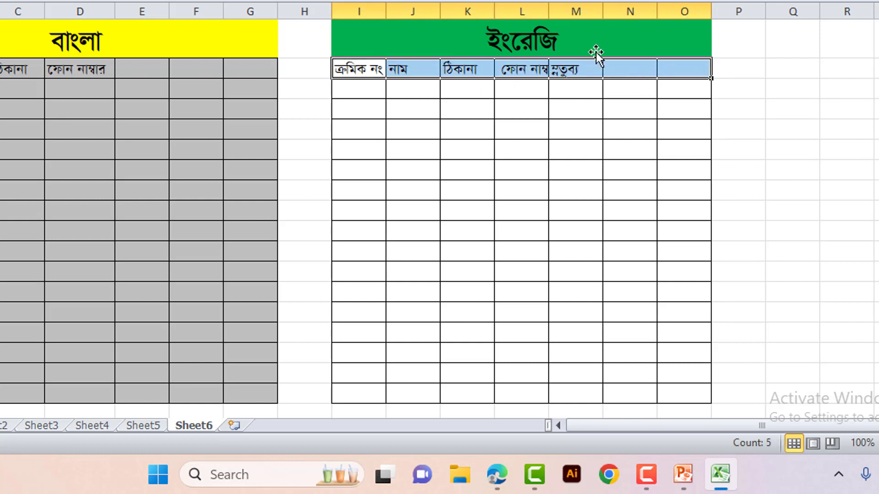
pyautogui.moveTo(602, 12); pyautogui.dragTo(625, 11)
pyautogui.click(623, 75)
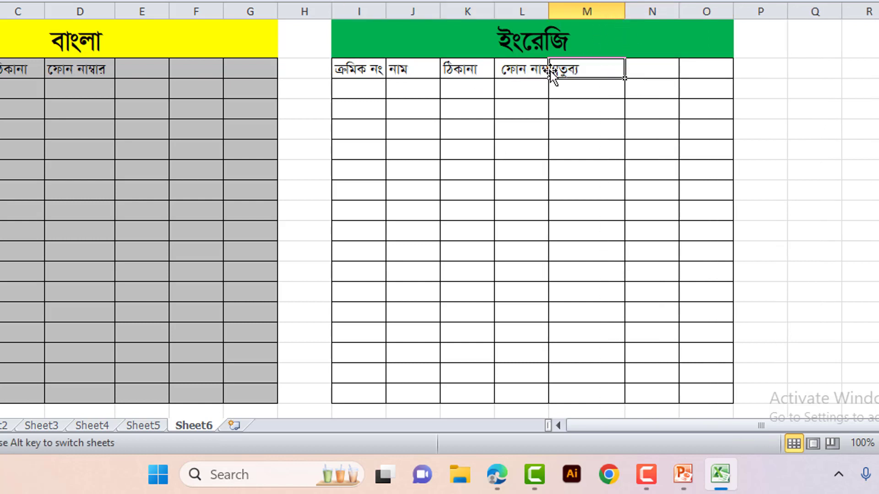
pyautogui.moveTo(372, 72); pyautogui.dragTo(679, 67)
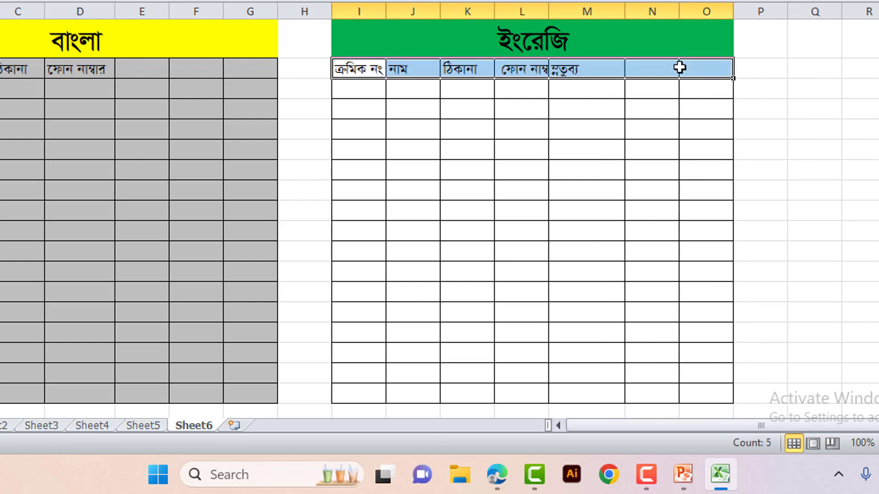
pyautogui.click(705, 65)
pyautogui.click(1, 68)
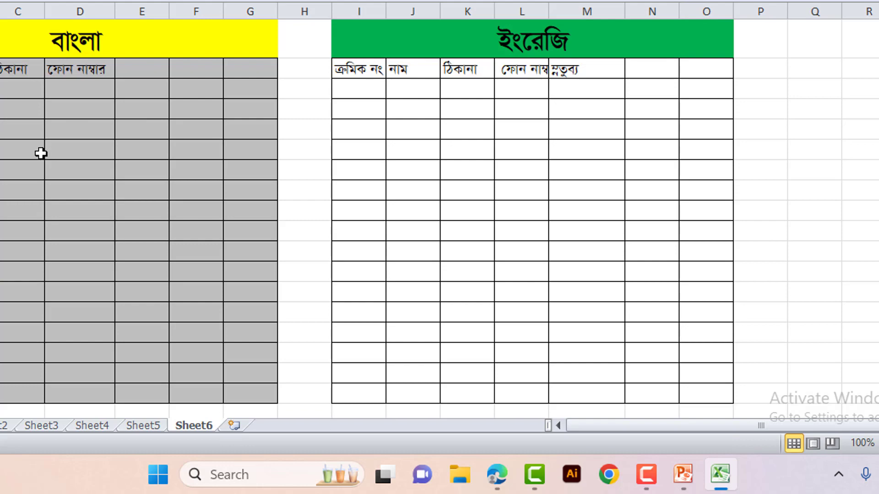
pyautogui.scroll(-4, 218, 171)
pyautogui.scroll(-3, 211, 176)
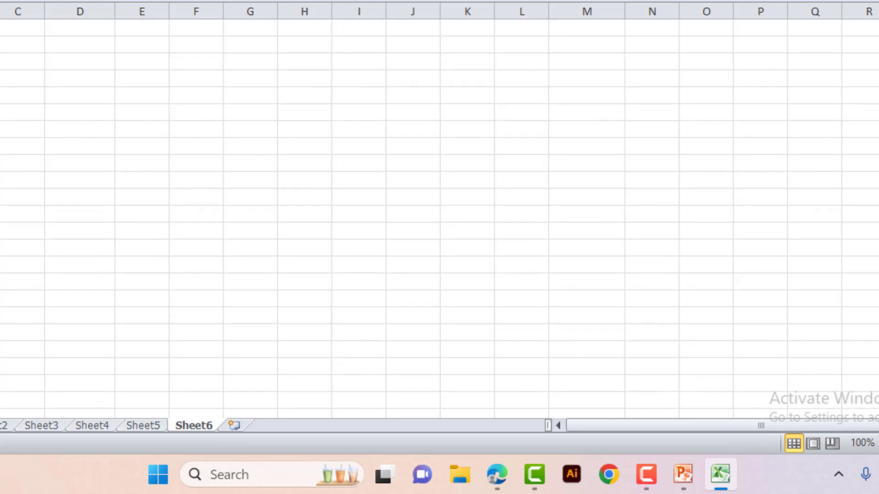
pyautogui.moveTo(5, 76); pyautogui.dragTo(182, 192)
pyautogui.click(133, 128)
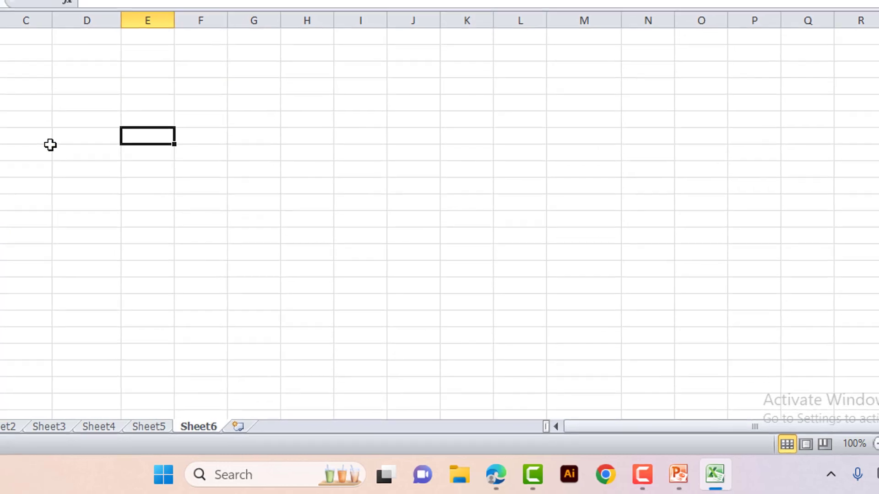
pyautogui.click(19, 95)
pyautogui.click(66, 159)
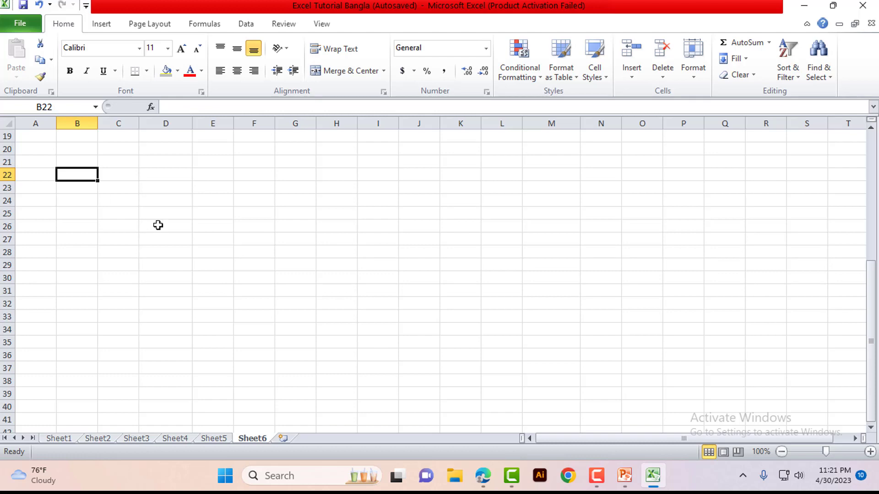
pyautogui.scroll(4, 158, 225)
pyautogui.scroll(-2, 167, 235)
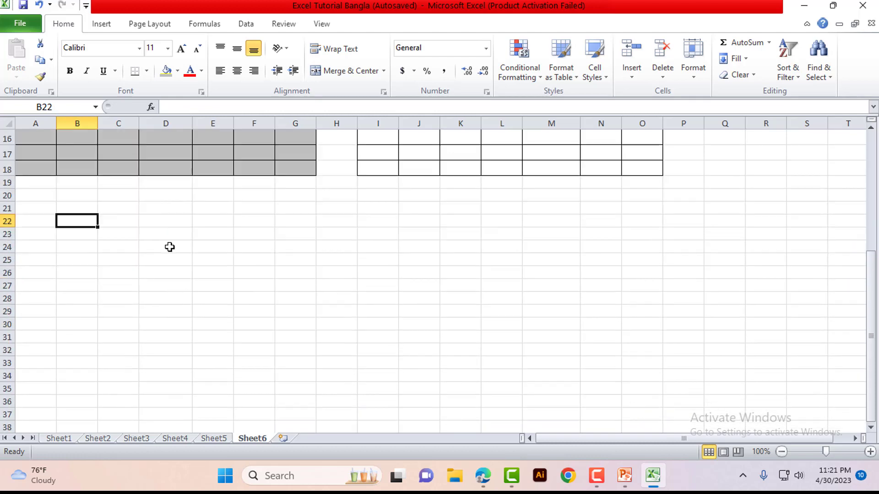
pyautogui.click(140, 218)
pyautogui.click(116, 218)
pyautogui.click(94, 220)
pyautogui.click(120, 221)
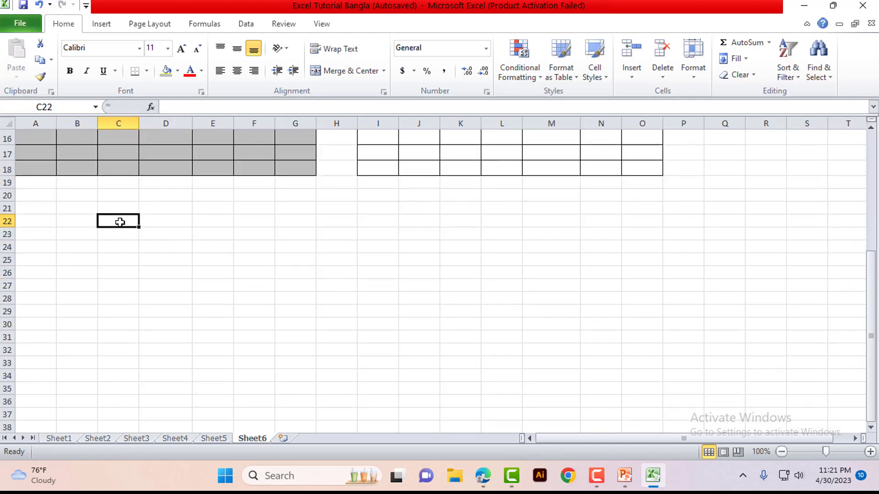
pyautogui.scroll(5, 210, 225)
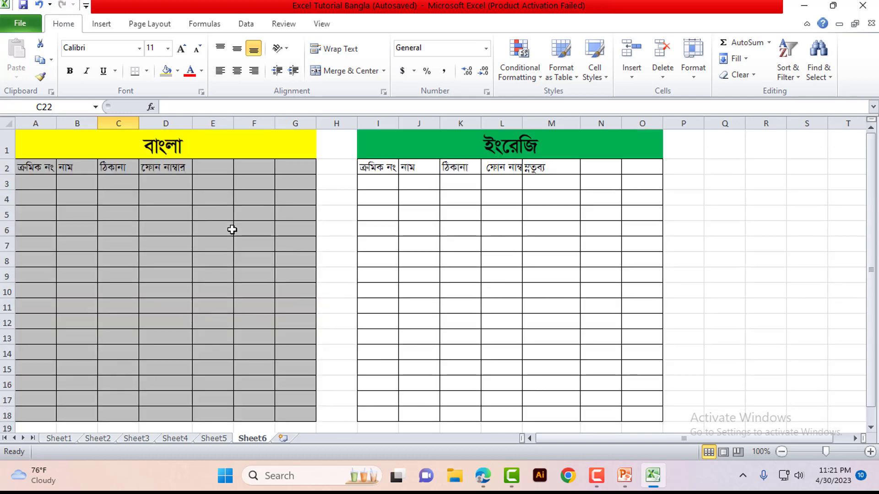
pyautogui.moveTo(40, 169); pyautogui.dragTo(291, 420)
pyautogui.click(291, 419)
pyautogui.scroll(-4, 300, 370)
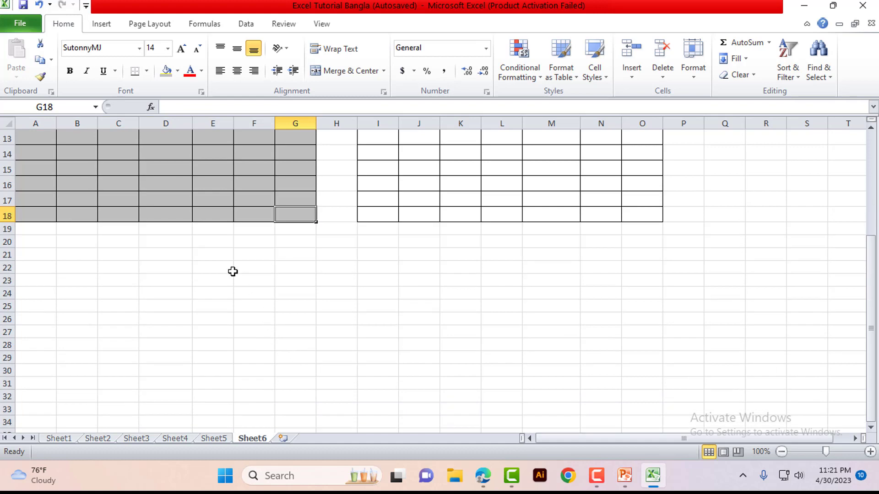
# Enter the trial texts wvwwv in E22, vwvv in F22 and w in G22 below the tables.
pyautogui.click(232, 270)
pyautogui.write('wvw')
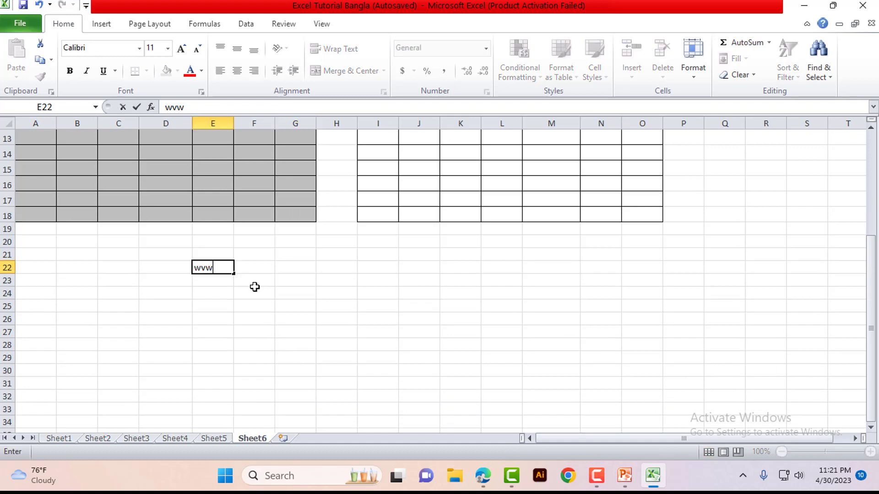
pyautogui.write('wv')
pyautogui.press('Tab')
pyautogui.write('wvwv')
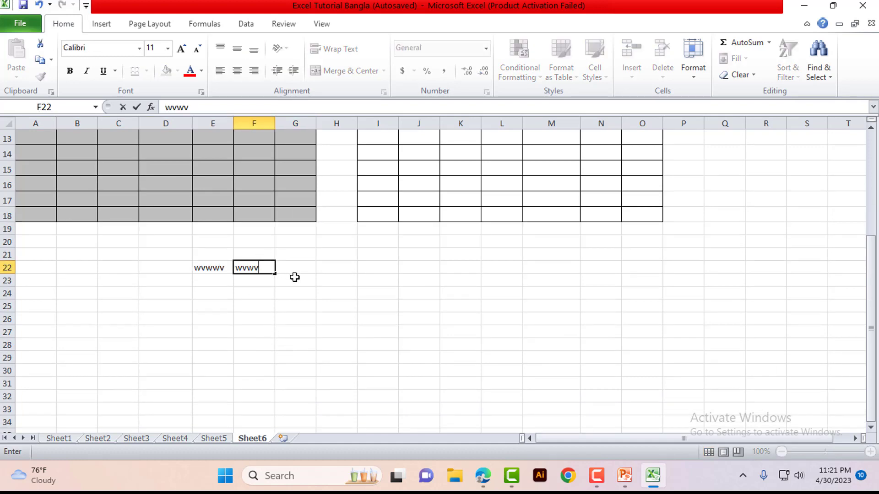
pyautogui.write('wv')
pyautogui.press('Tab')
pyautogui.write('w')
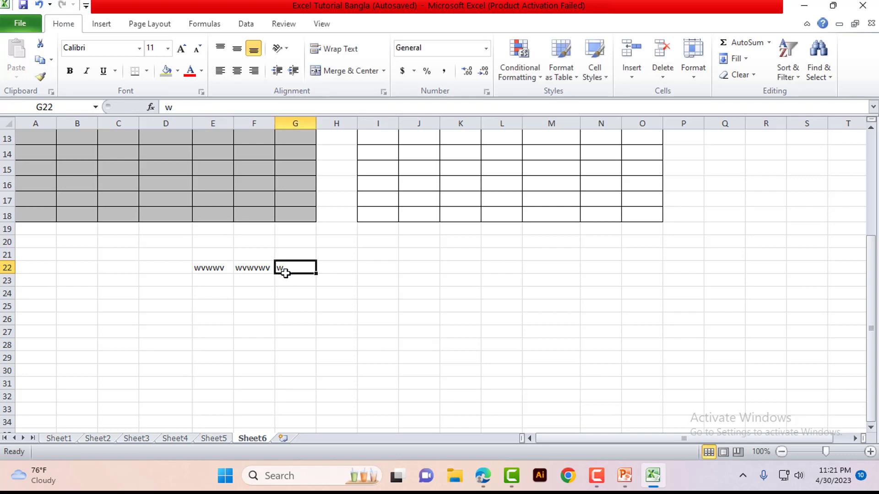
pyautogui.press('Left')
pyautogui.write('vwvv')
pyautogui.click(290, 279)
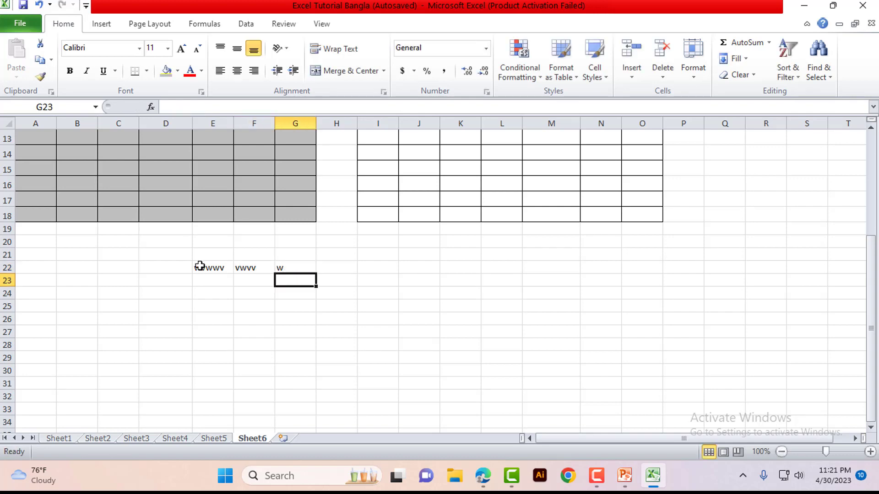
pyautogui.moveTo(199, 266); pyautogui.dragTo(306, 317)
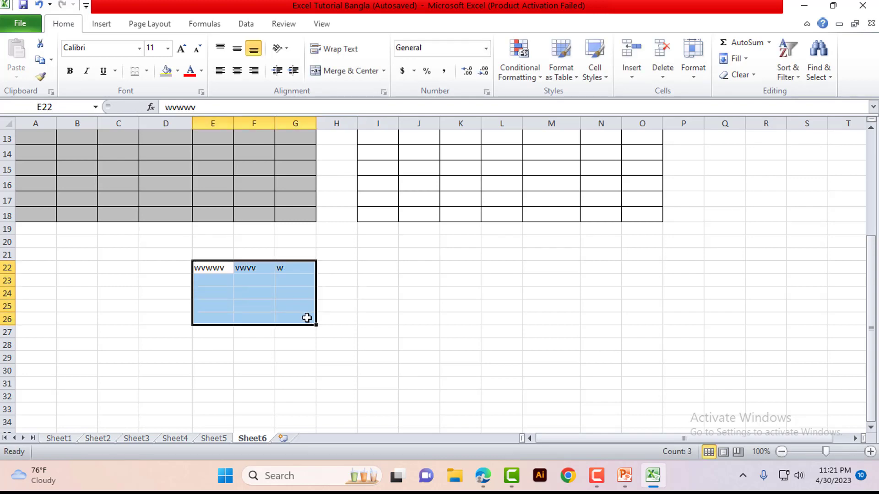
pyautogui.click(306, 317)
# Set the font of the entire sheet to SutonnyMJ.
pyautogui.scroll(4, 307, 314)
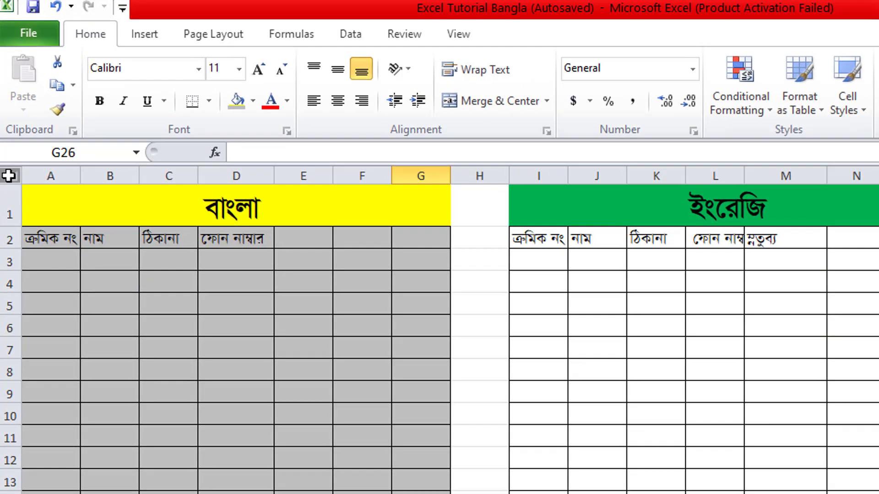
pyautogui.click(8, 175)
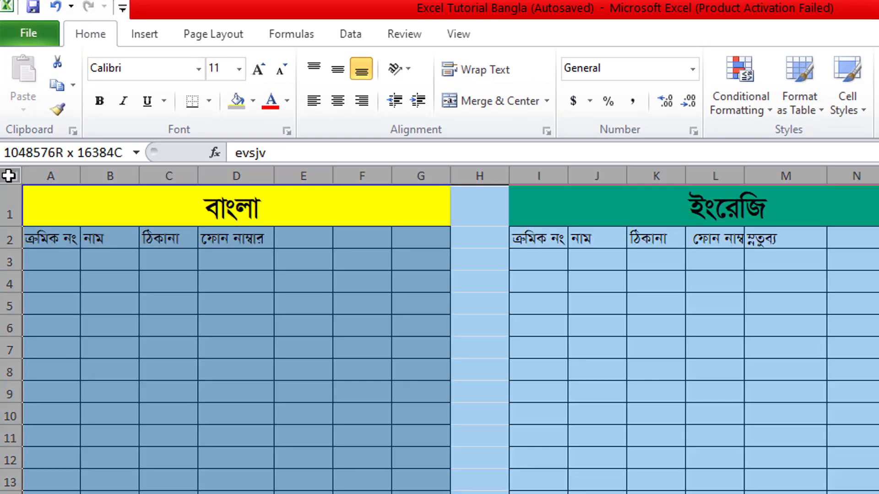
pyautogui.scroll(-3, 514, 412)
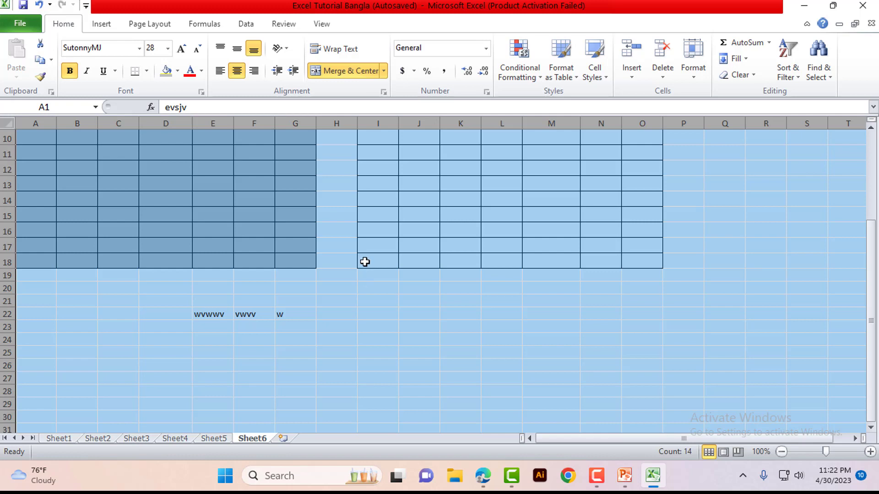
pyautogui.scroll(3, 316, 245)
pyautogui.click(116, 48)
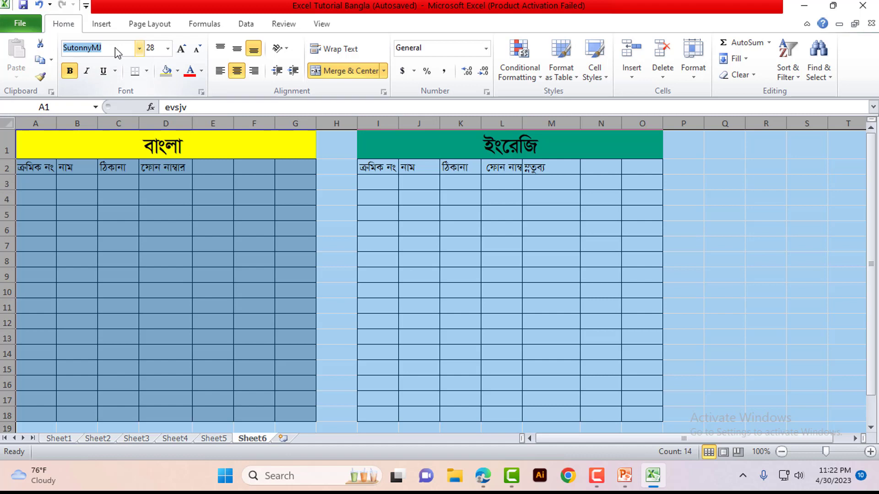
pyautogui.press('Escape')
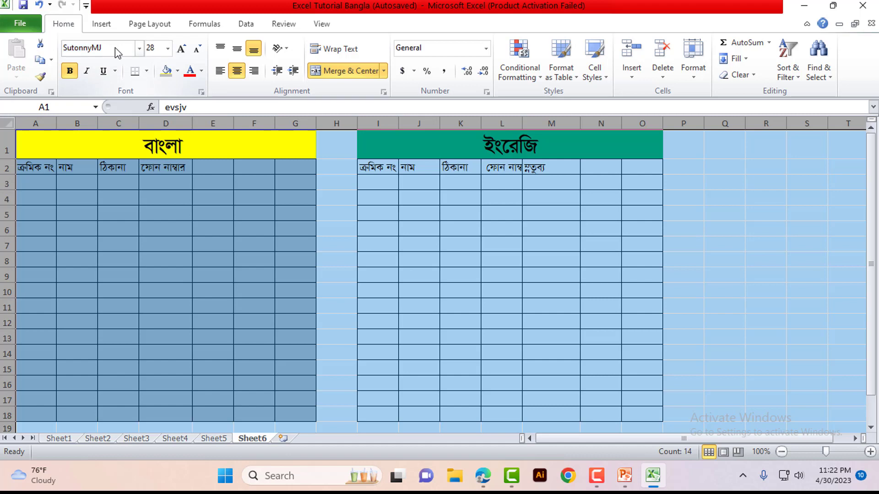
# Enter trial Bangla text in blank cells, including আমার সোনার বাংলা আমি in R6 outside the tables.
pyautogui.click(502, 230)
pyautogui.click(736, 200)
pyautogui.click(710, 274)
pyautogui.write('wg')
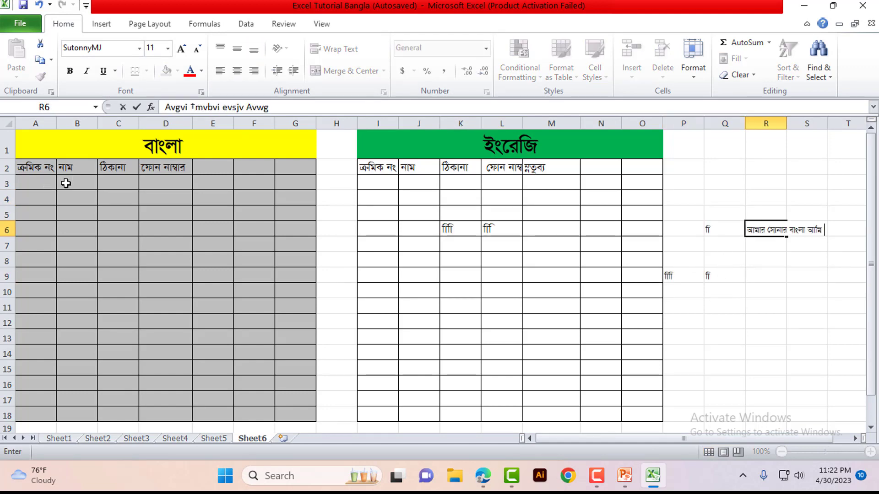
pyautogui.click(54, 185)
pyautogui.hotkey('shift', 'space')
# Enter the serial numbers 1 in A3 and 2 in A4 of the বাংলা table.
pyautogui.click(51, 182)
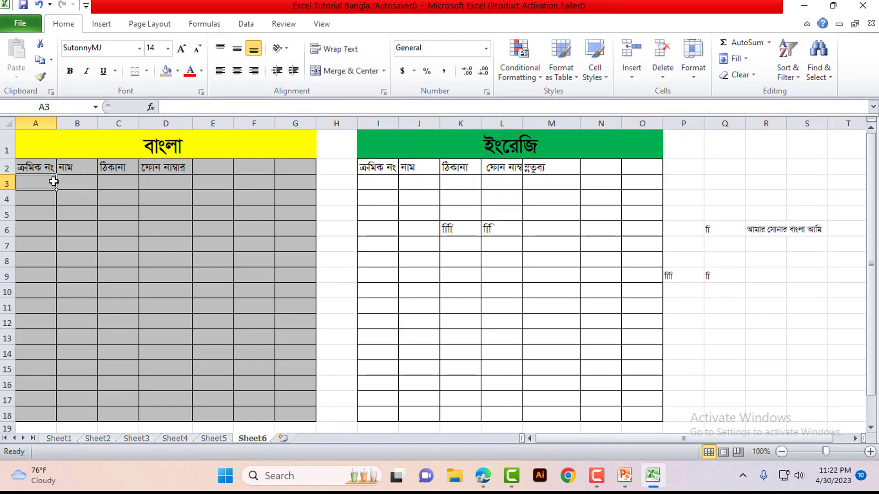
pyautogui.write('1')
pyautogui.press('Return')
pyautogui.write('2')
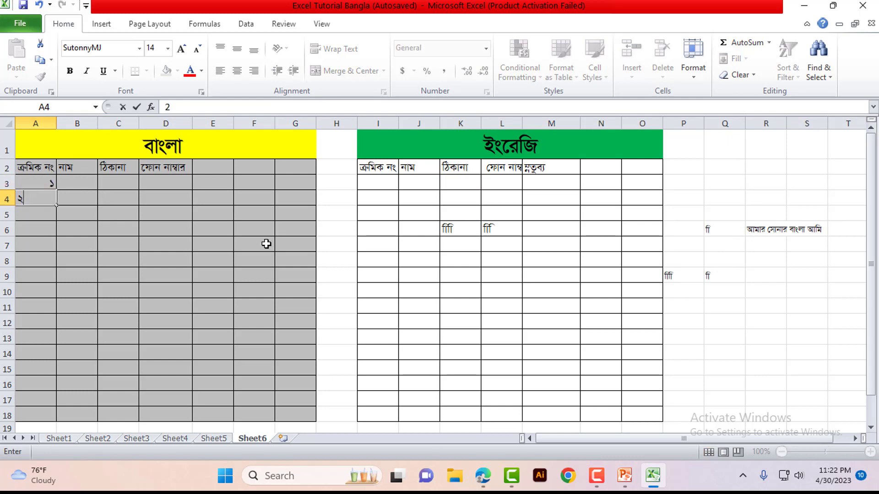
pyautogui.press('Return')
# Fill the serial numbers down from A3 to A17 as a series from 1 to 15.
pyautogui.click(34, 182)
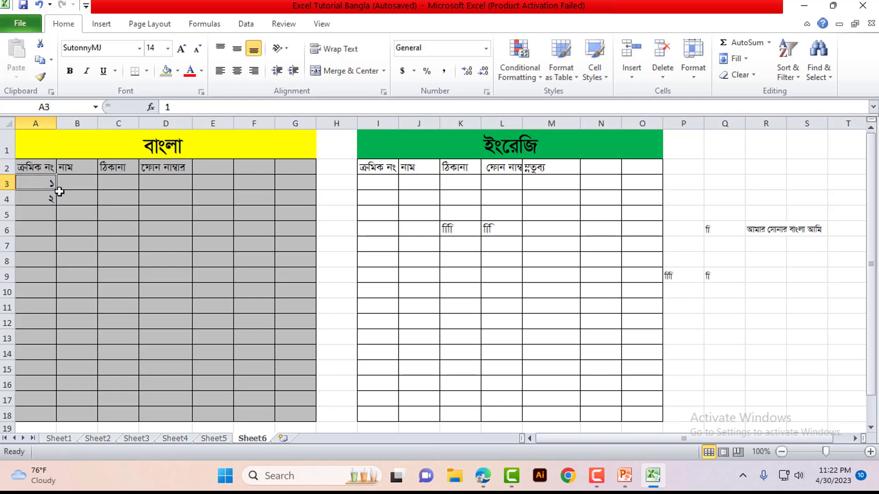
pyautogui.moveTo(59, 192); pyautogui.dragTo(64, 366)
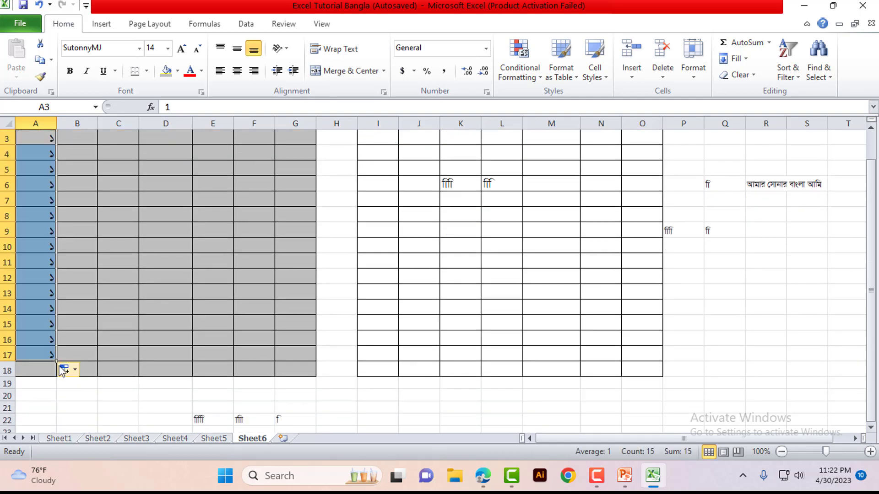
pyautogui.click(65, 368)
pyautogui.click(96, 405)
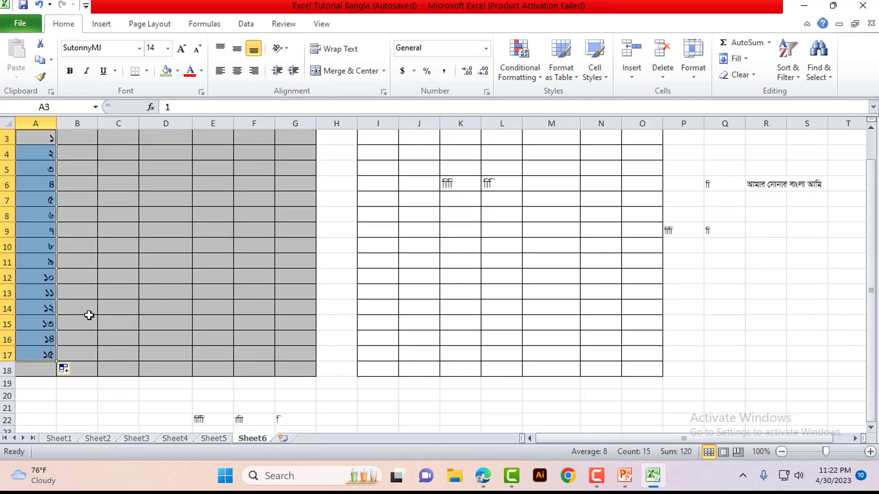
# Center the serial numbers in A3:A17 horizontally and vertically.
pyautogui.scroll(1, 110, 238)
pyautogui.click(237, 70)
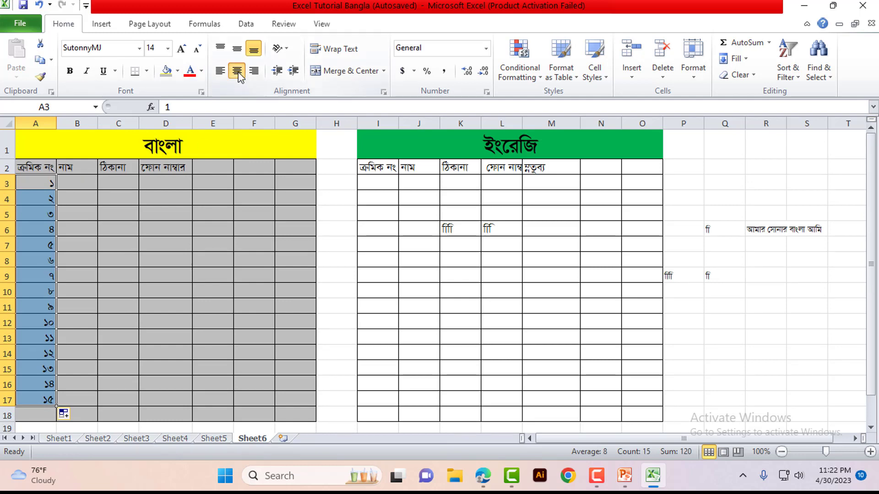
pyautogui.click(243, 49)
pyautogui.scroll(-3, 124, 214)
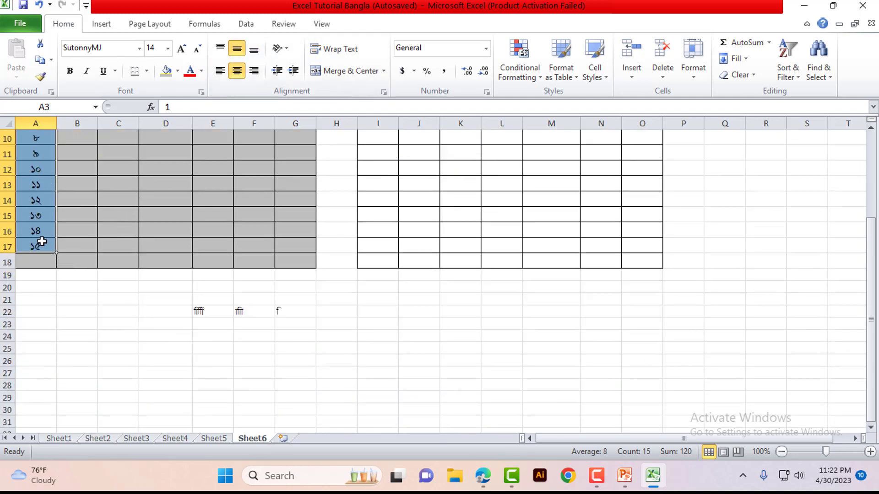
pyautogui.click(87, 247)
pyautogui.scroll(3, 124, 249)
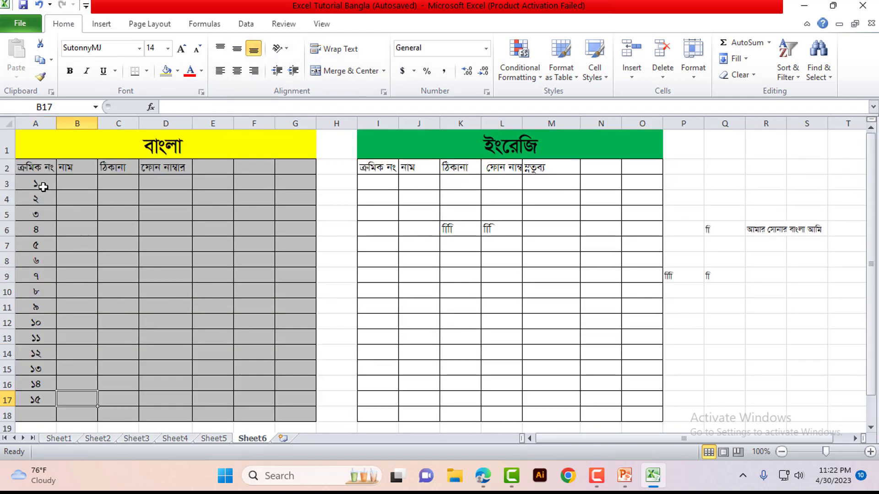
# Widen column B, the নাম column of the বাংলা table.
pyautogui.click(66, 184)
pyautogui.moveTo(98, 124); pyautogui.dragTo(159, 127)
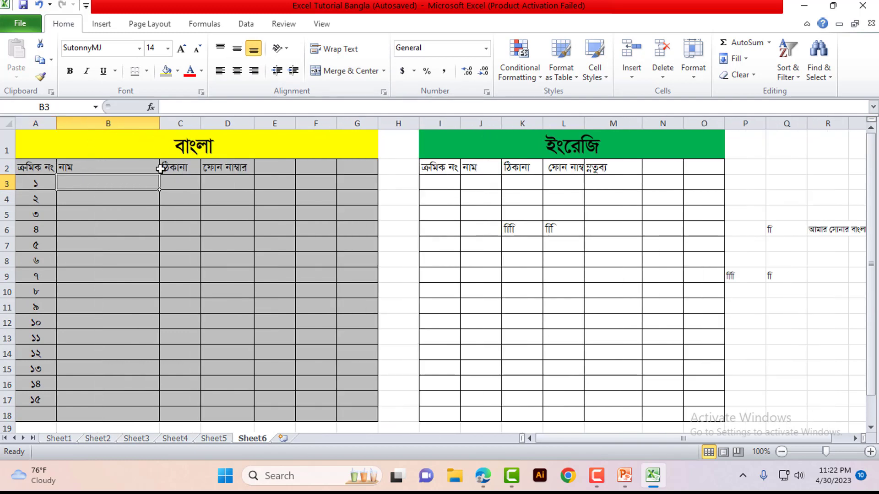
pyautogui.moveTo(166, 182); pyautogui.dragTo(128, 186)
pyautogui.click(180, 182)
# Enter a trial phone number in D3 under ফোন নাম্বার.
pyautogui.click(221, 183)
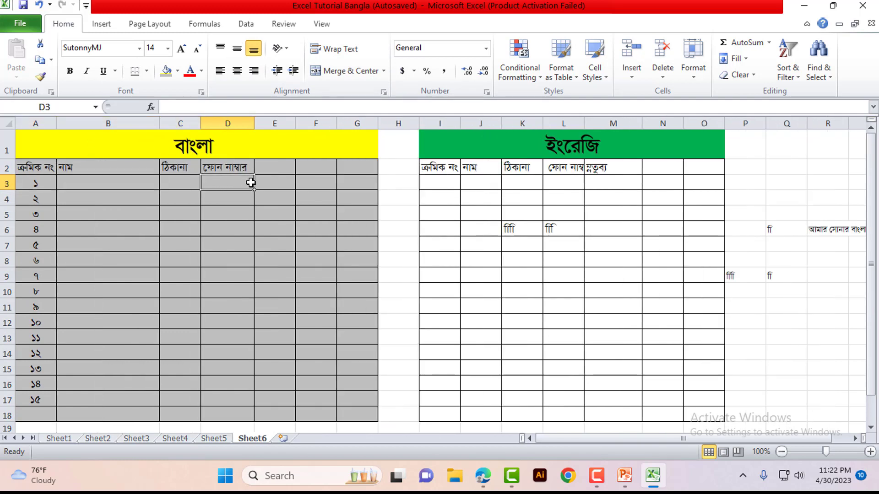
pyautogui.write('012562356')
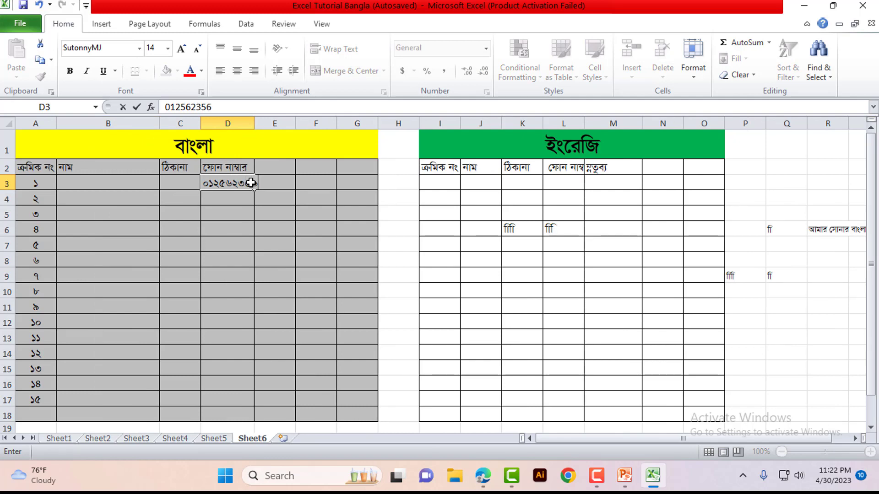
pyautogui.press('Return')
# Add the headers টাকার পরিমান in E2 and মোট টাকা in F2, and fit columns E and F to their contents.
pyautogui.press('Up')
pyautogui.press('Right')
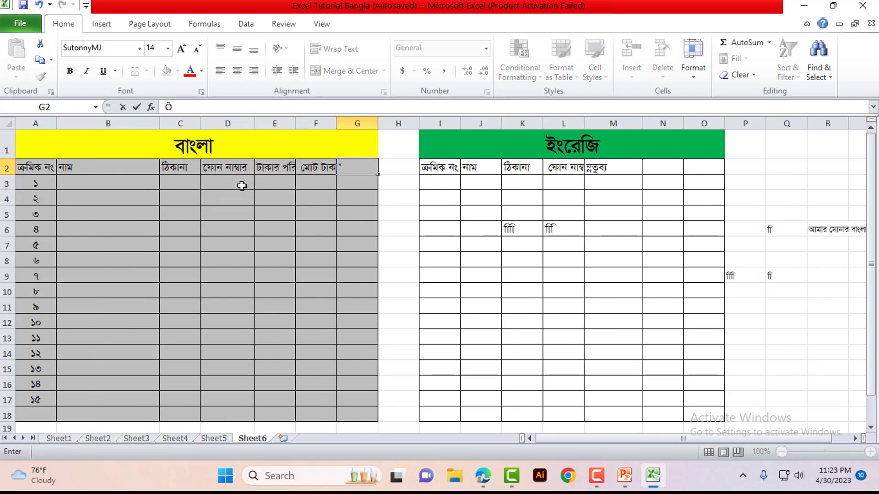
pyautogui.press('Escape')
pyautogui.doubleClick(298, 123)
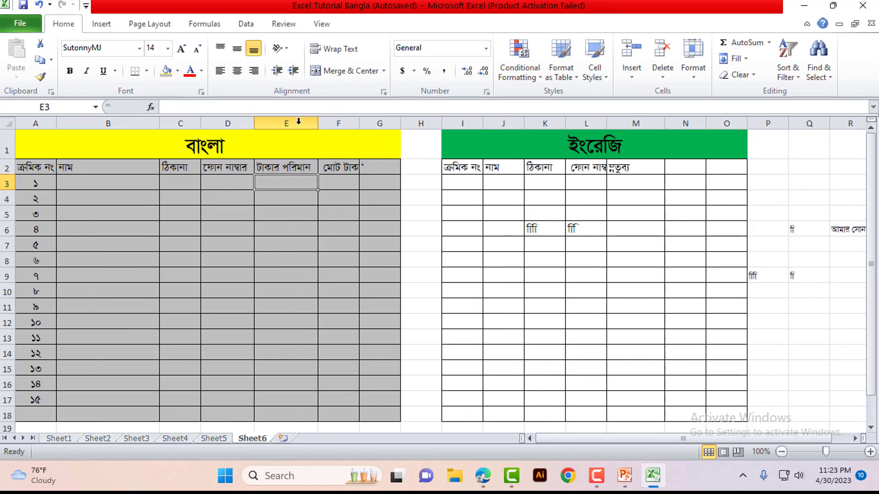
pyautogui.doubleClick(359, 124)
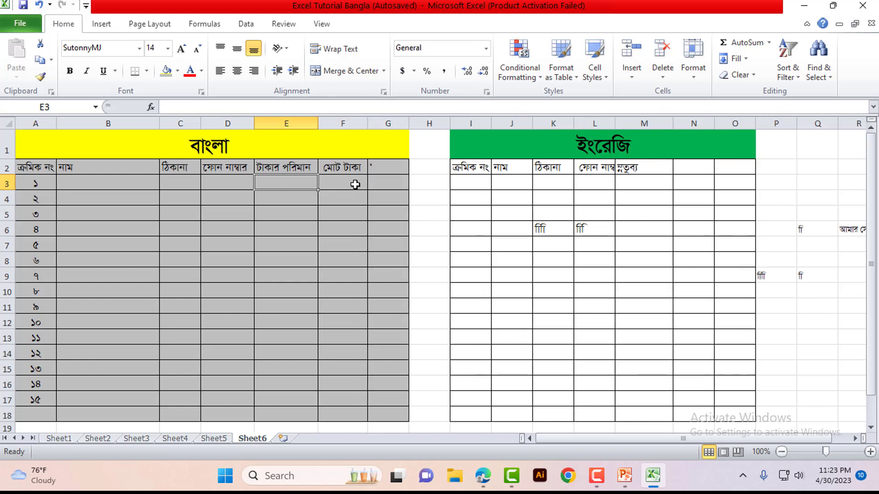
pyautogui.click(355, 184)
# Enter the amounts 150, 160, 147, 1802 and 162 in E3:E7 under টাকার পরিমান.
pyautogui.click(298, 182)
pyautogui.write('1')
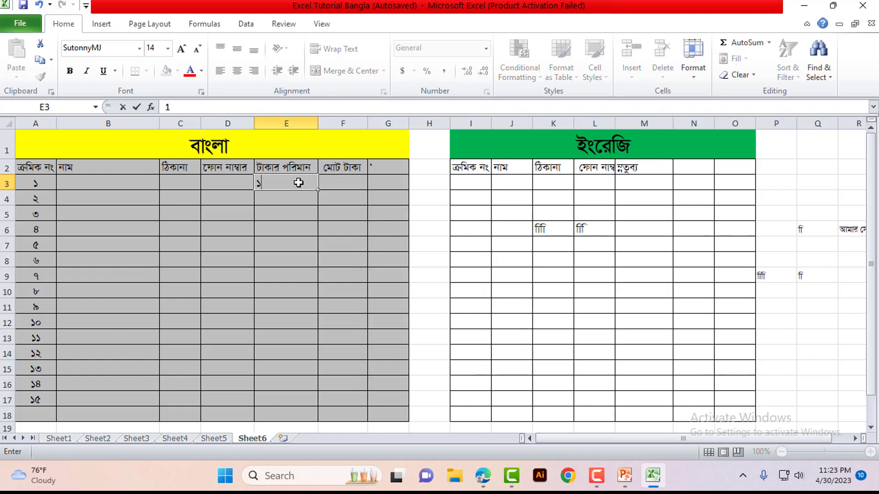
pyautogui.write('50')
pyautogui.press('Return')
pyautogui.write('160')
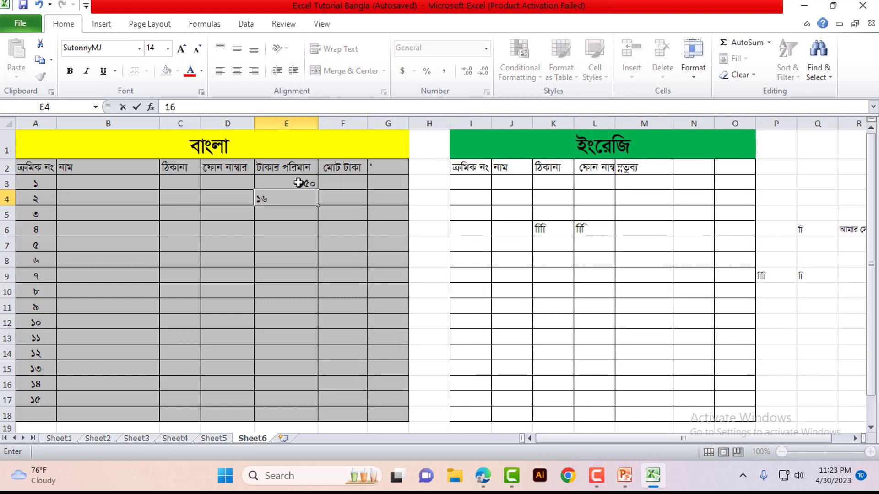
pyautogui.press('Return')
pyautogui.write('147')
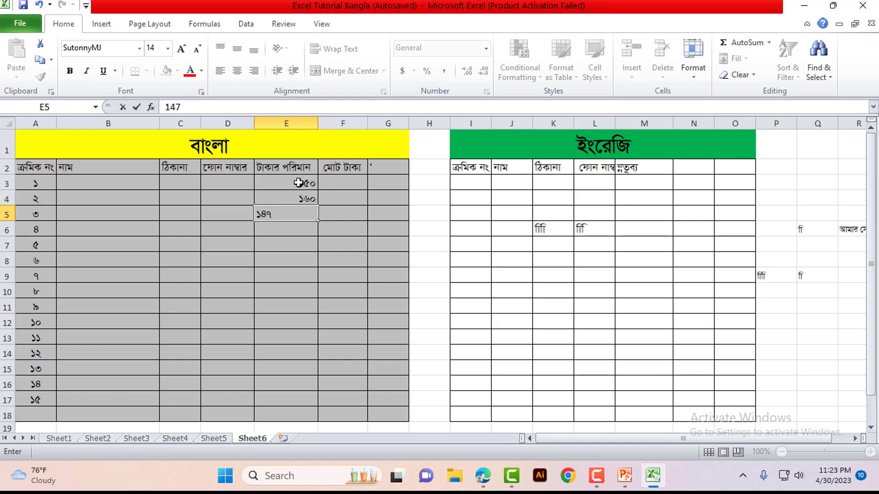
pyautogui.press('Return')
pyautogui.write('1802')
pyautogui.press('Return')
pyautogui.write('162')
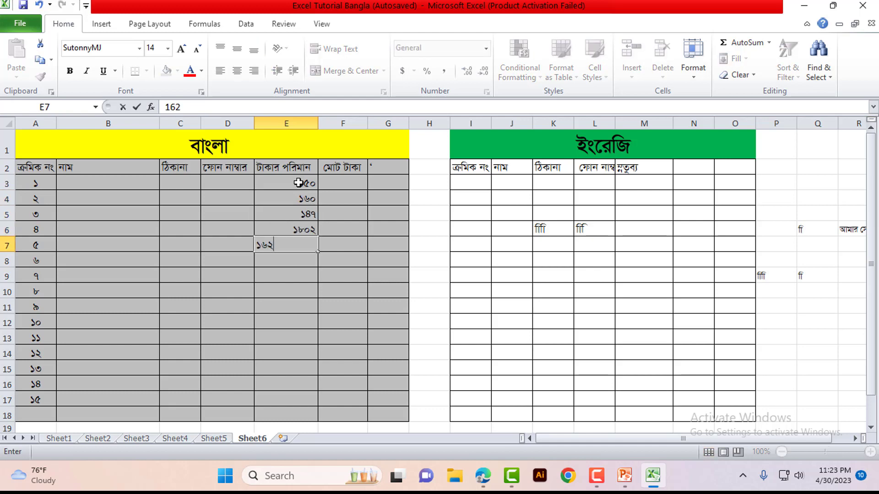
pyautogui.press('Return')
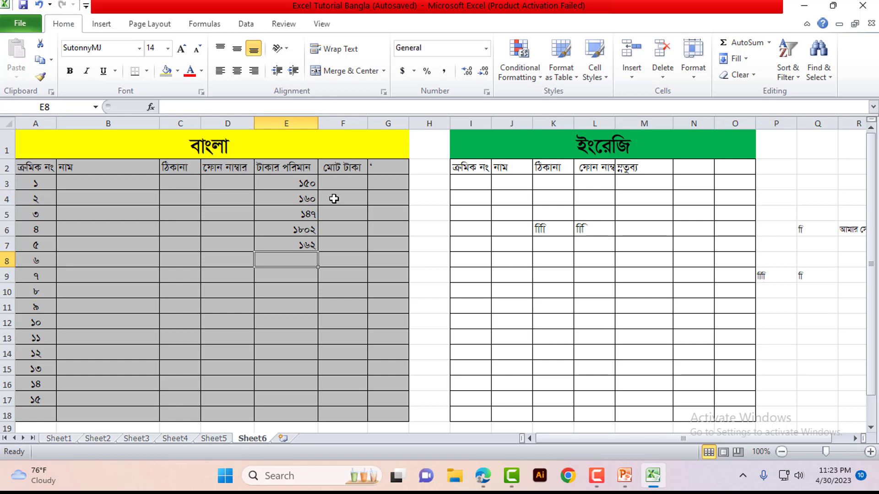
# Enter the formula =E3 in F3 under মোট টাকা.
pyautogui.click(306, 185)
pyautogui.click(329, 187)
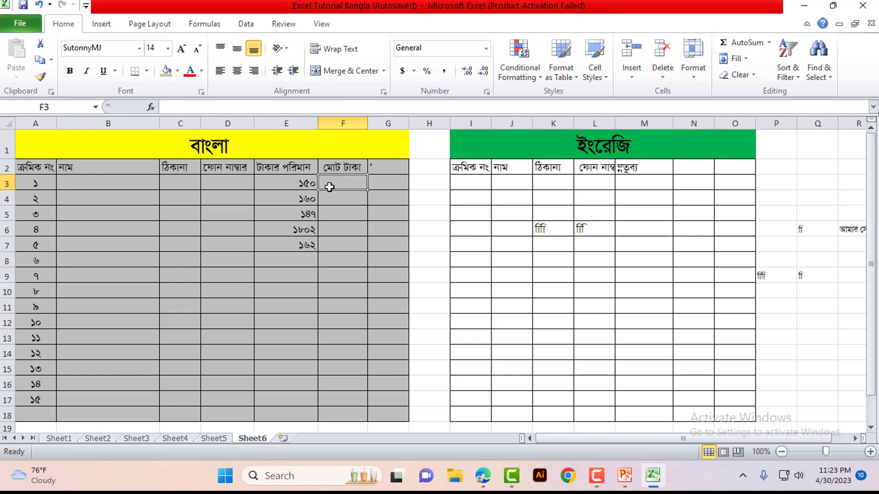
pyautogui.write('=')
pyautogui.press('Left')
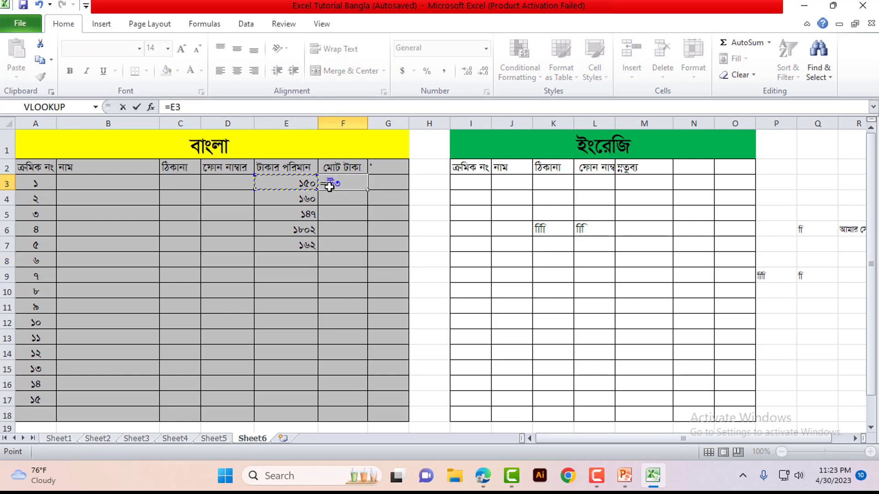
pyautogui.press('Return')
# Copy the F3 formula down the মোট টাকা column to F17.
pyautogui.click(329, 187)
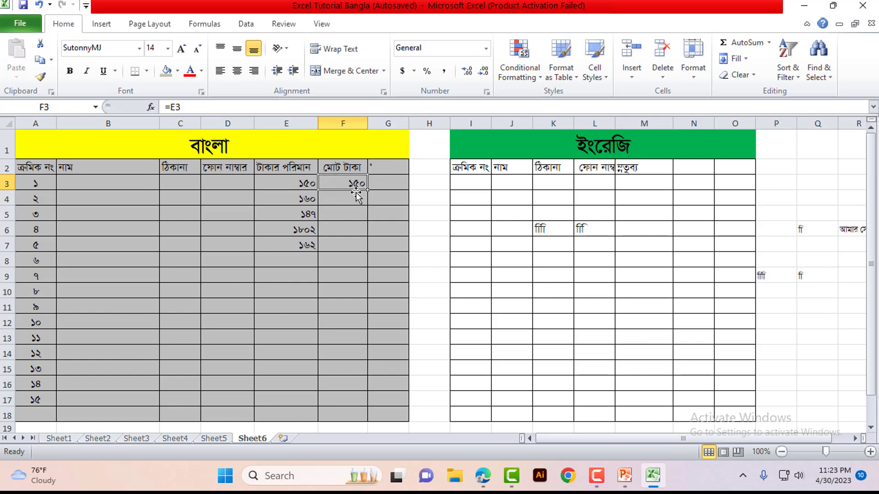
pyautogui.moveTo(372, 193); pyautogui.dragTo(367, 191)
pyautogui.doubleClick(366, 191)
pyautogui.scroll(-4, 379, 280)
pyautogui.scroll(3, 385, 279)
pyautogui.click(392, 230)
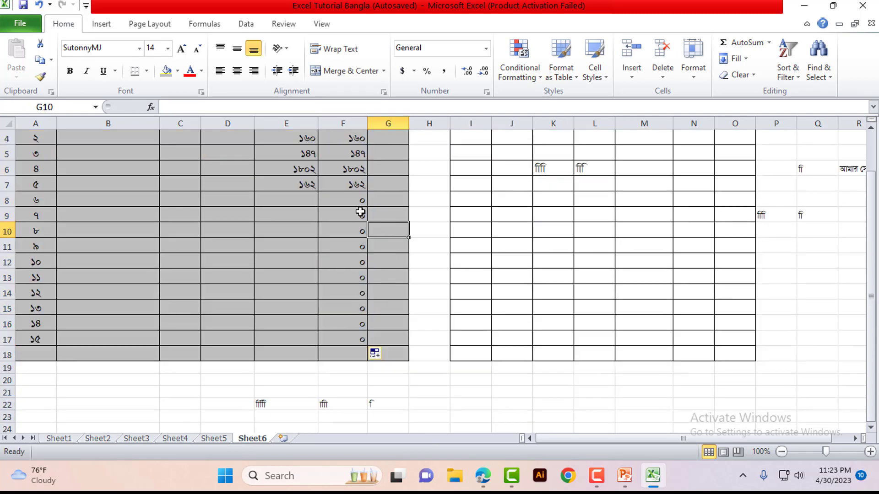
pyautogui.click(300, 200)
pyautogui.scroll(1, 300, 249)
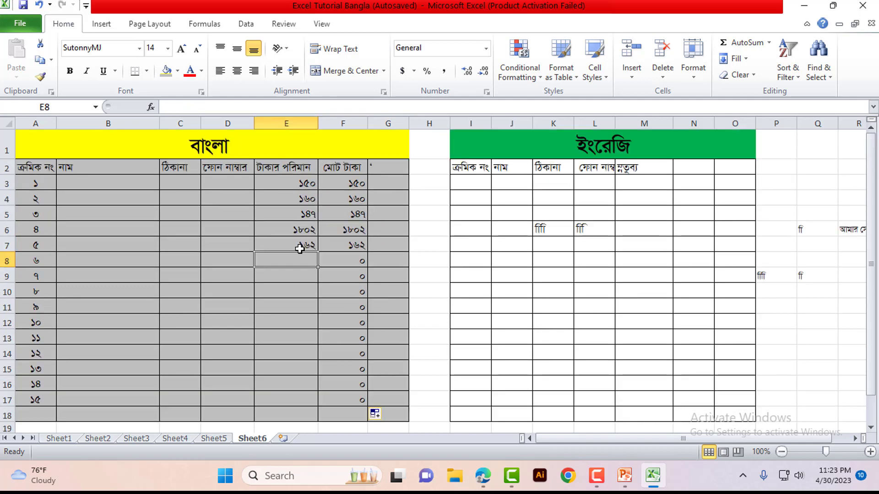
# Center the contents of A2:G17 in the বাংলা table horizontally and vertically.
pyautogui.moveTo(39, 167); pyautogui.dragTo(370, 350)
pyautogui.scroll(1, 221, 317)
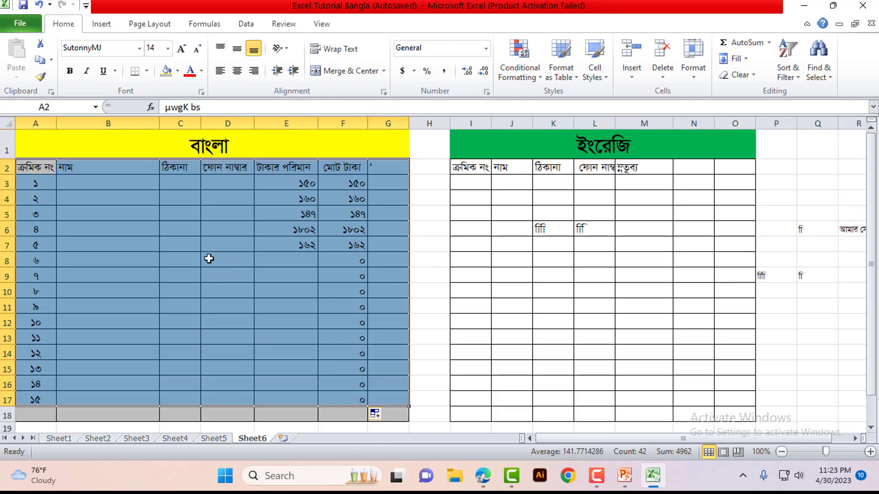
pyautogui.click(237, 70)
pyautogui.click(237, 49)
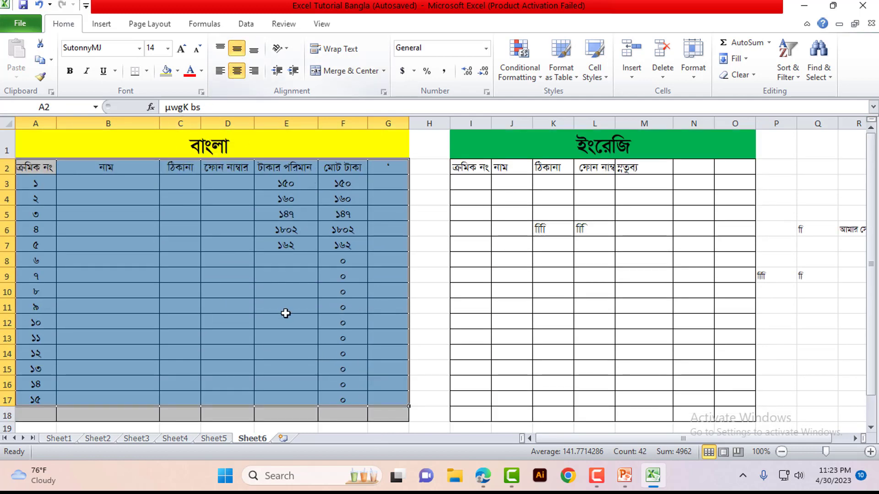
pyautogui.click(248, 209)
pyautogui.click(223, 173)
pyautogui.click(273, 184)
pyautogui.click(336, 180)
pyautogui.click(389, 188)
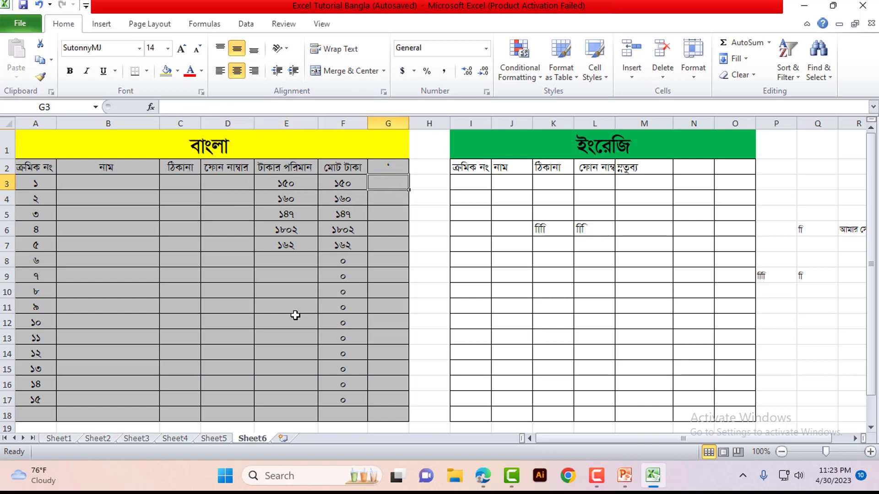